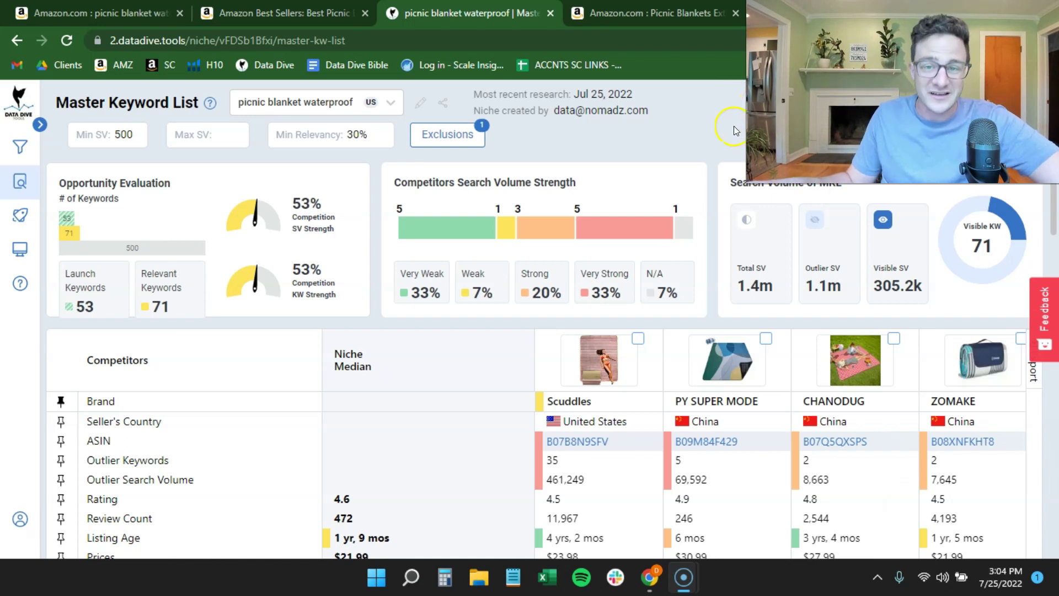
{"action": "left_click", "coordinate": [91, 10]}
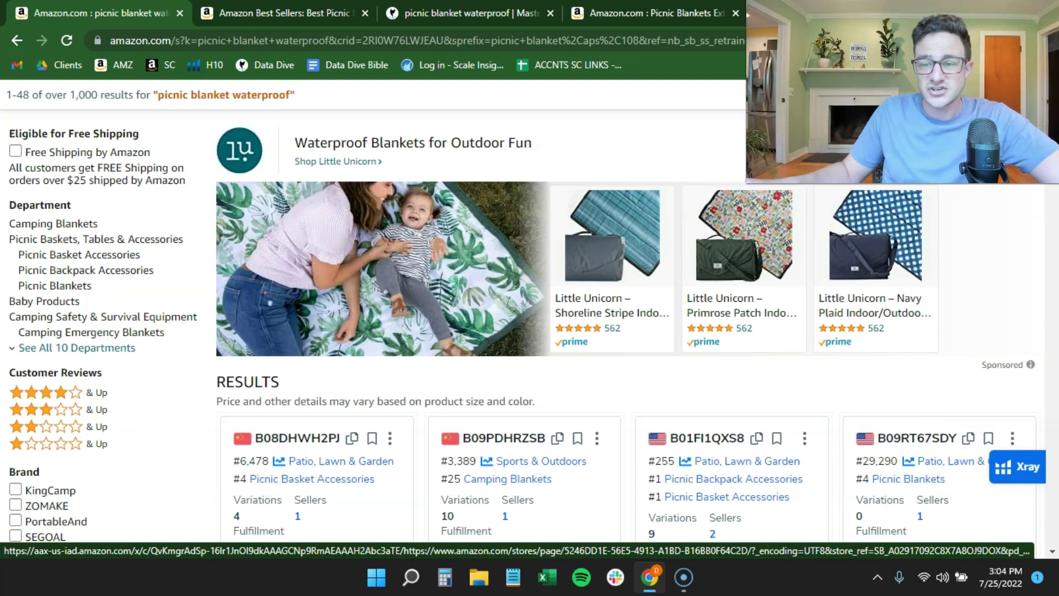
{"action": "scroll", "coordinate": [777, 192], "scroll_direction": "up", "scroll_amount": 2}
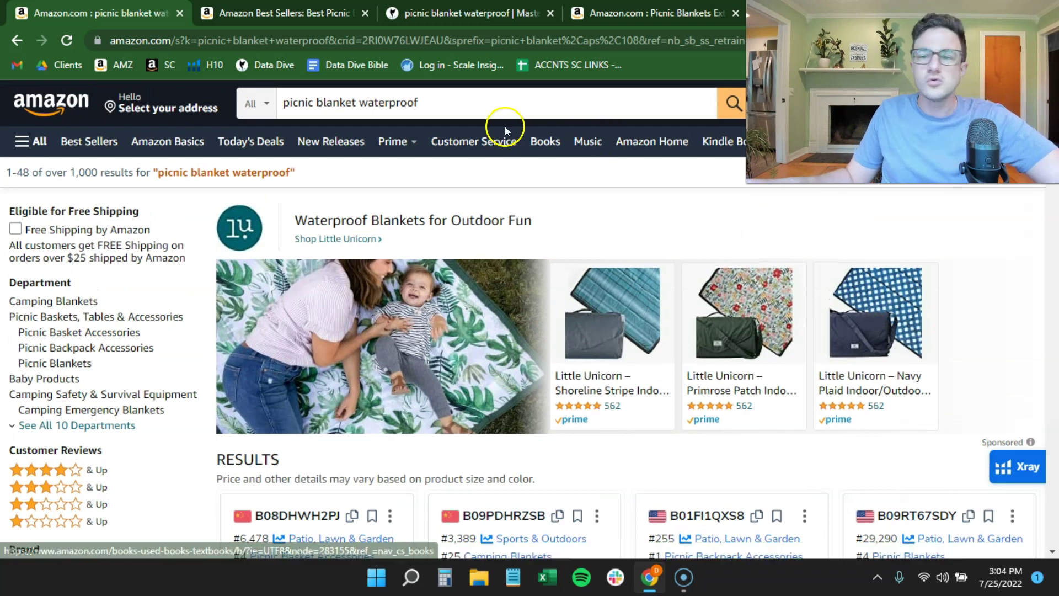
{"action": "left_click_drag", "start_coordinate": [438, 102], "coordinate": [394, 104]}
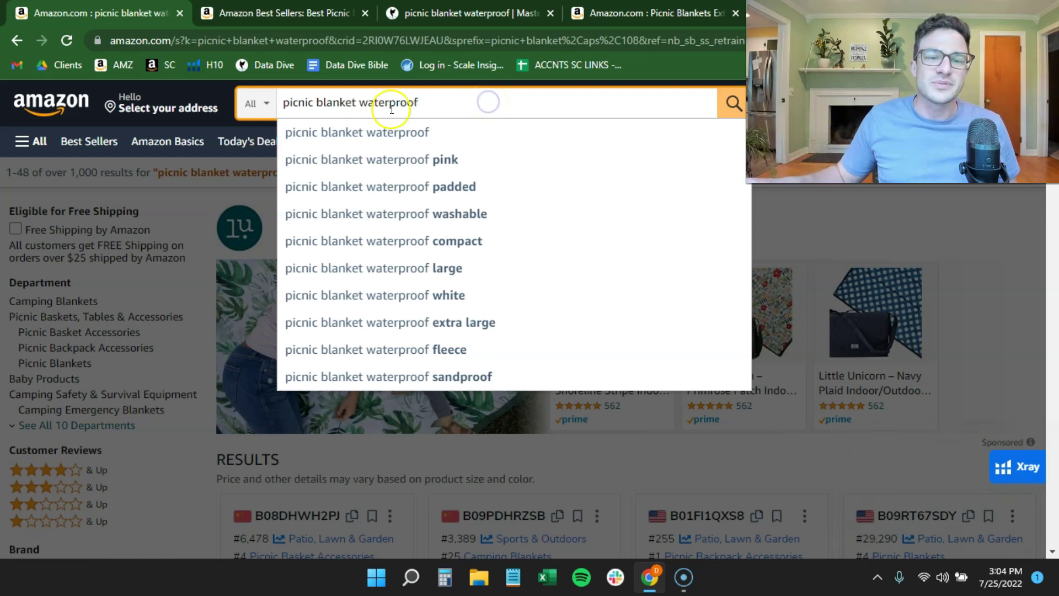
{"action": "left_click_drag", "start_coordinate": [372, 105], "coordinate": [427, 100]}
{"action": "left_click", "coordinate": [456, 111]}
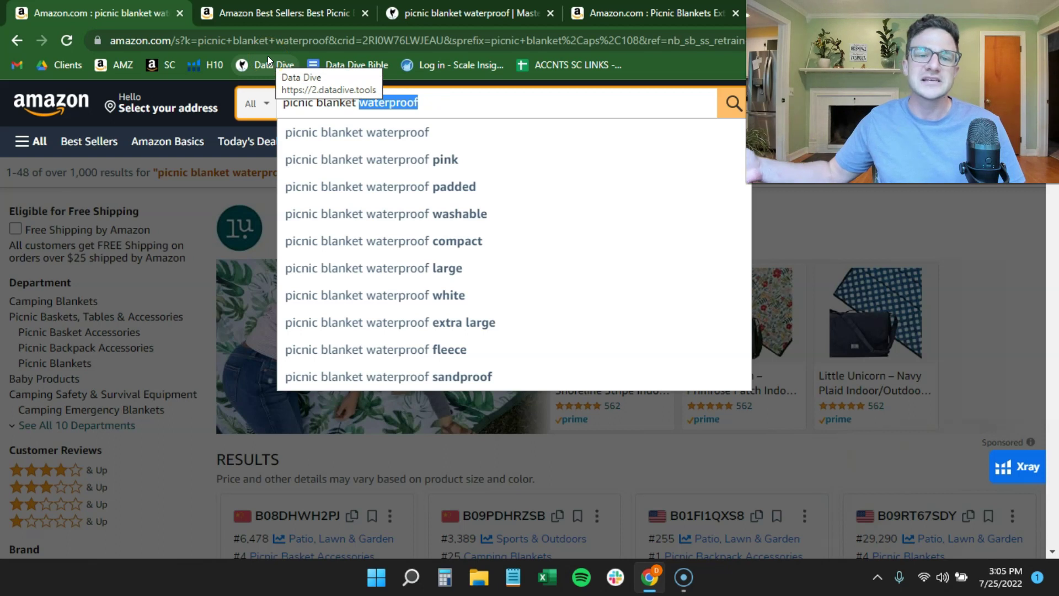
{"action": "left_click", "coordinate": [757, 286]}
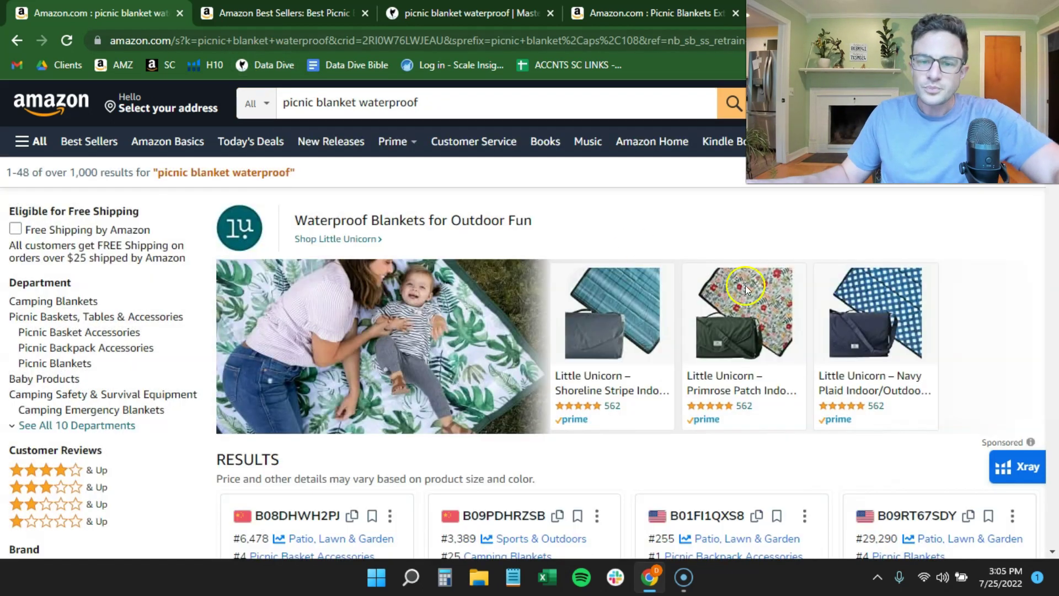
{"action": "scroll", "coordinate": [757, 286], "scroll_direction": "down", "scroll_amount": 2}
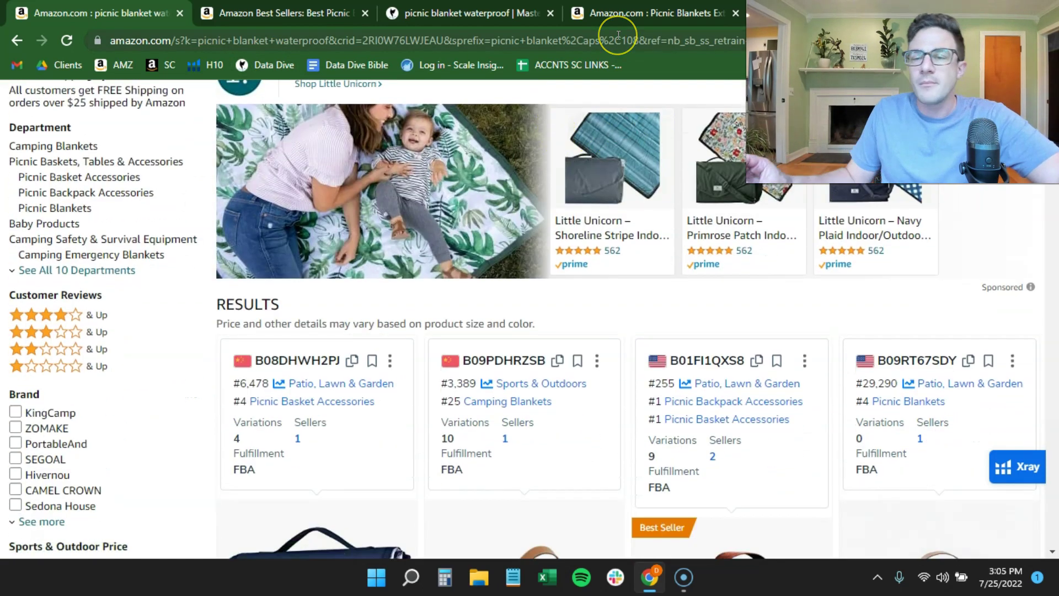
- Run Helium 10 Xray on the picnic blanket waterproof results with sponsored products hidden
{"action": "left_click", "coordinate": [519, 9]}
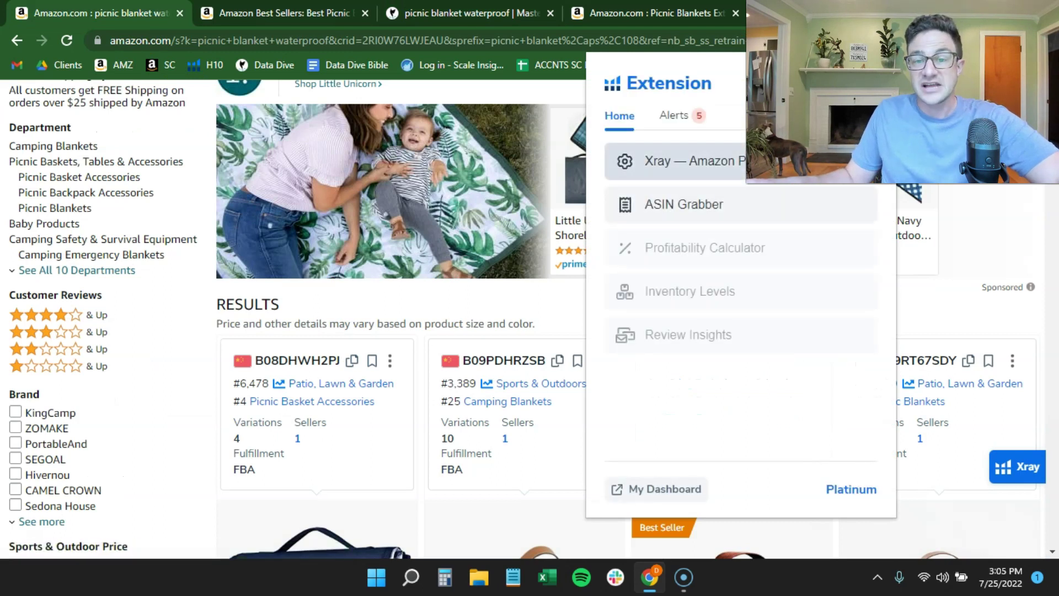
{"action": "left_click", "coordinate": [678, 160]}
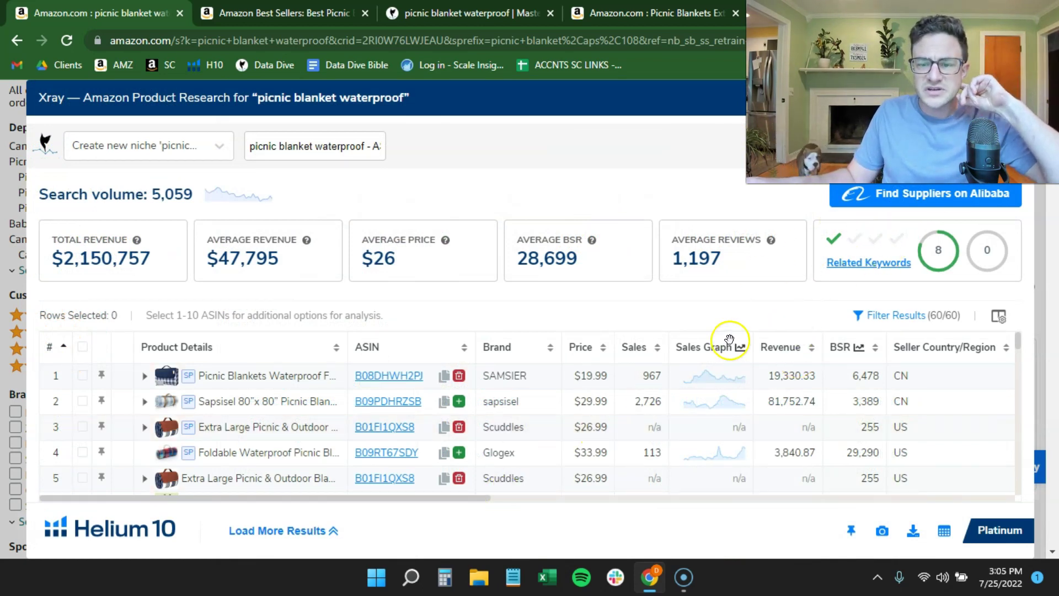
{"action": "left_click", "coordinate": [882, 318]}
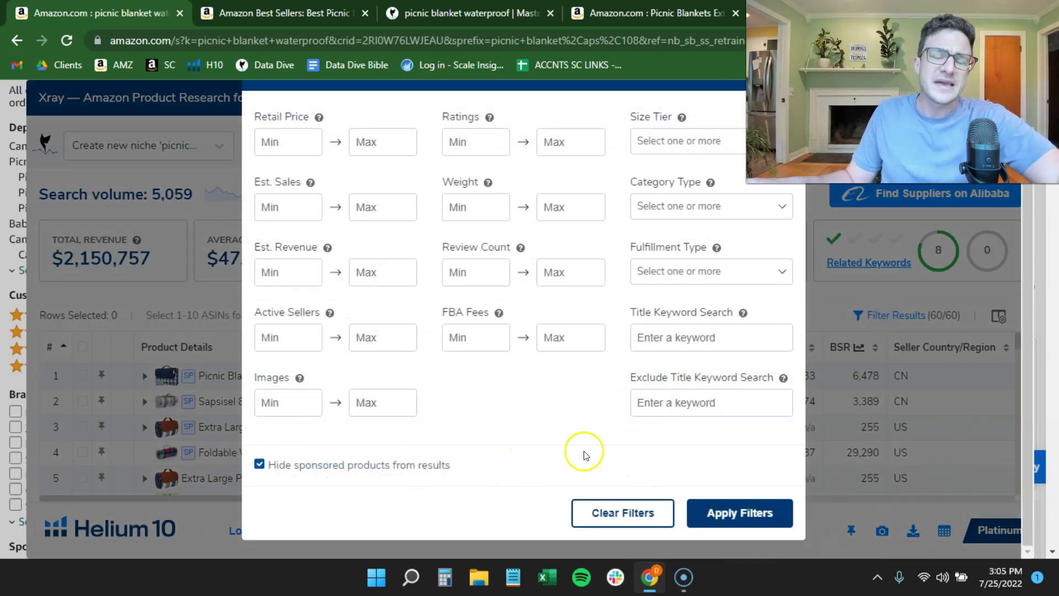
{"action": "left_click", "coordinate": [725, 511]}
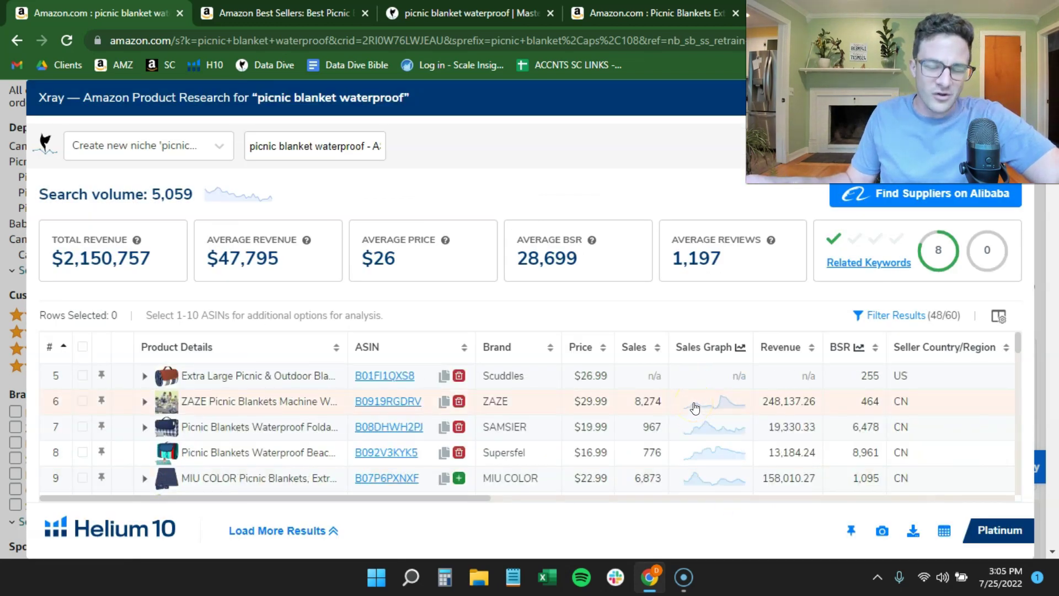
{"action": "left_click", "coordinate": [964, 215]}
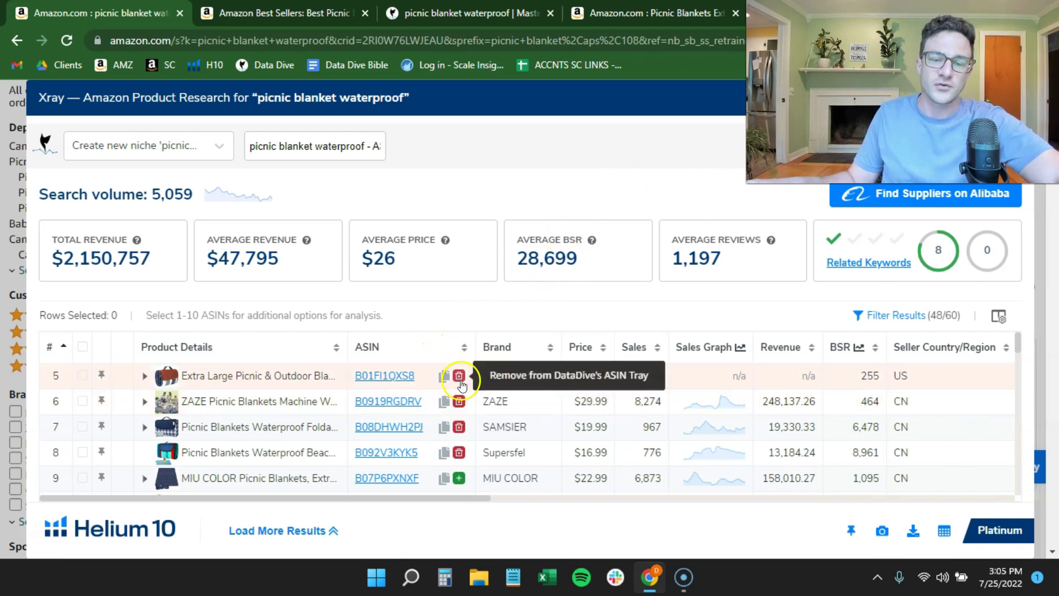
{"action": "scroll", "coordinate": [490, 424], "scroll_direction": "down", "scroll_amount": 3}
{"action": "scroll", "coordinate": [486, 424], "scroll_direction": "down", "scroll_amount": 3}
- Add four competitor ASINs, including the Wind Tour and REDCAMP blankets, to the DataDive tray
{"action": "left_click", "coordinate": [459, 425]}
{"action": "left_click", "coordinate": [459, 450]}
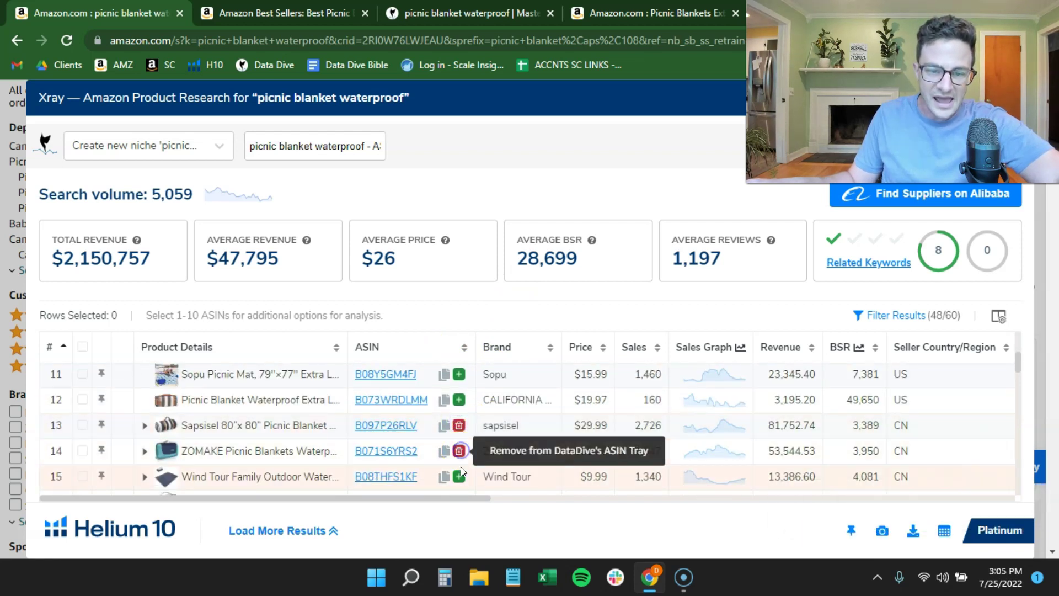
{"action": "left_click", "coordinate": [459, 477]}
{"action": "scroll", "coordinate": [513, 421], "scroll_direction": "down", "scroll_amount": 2}
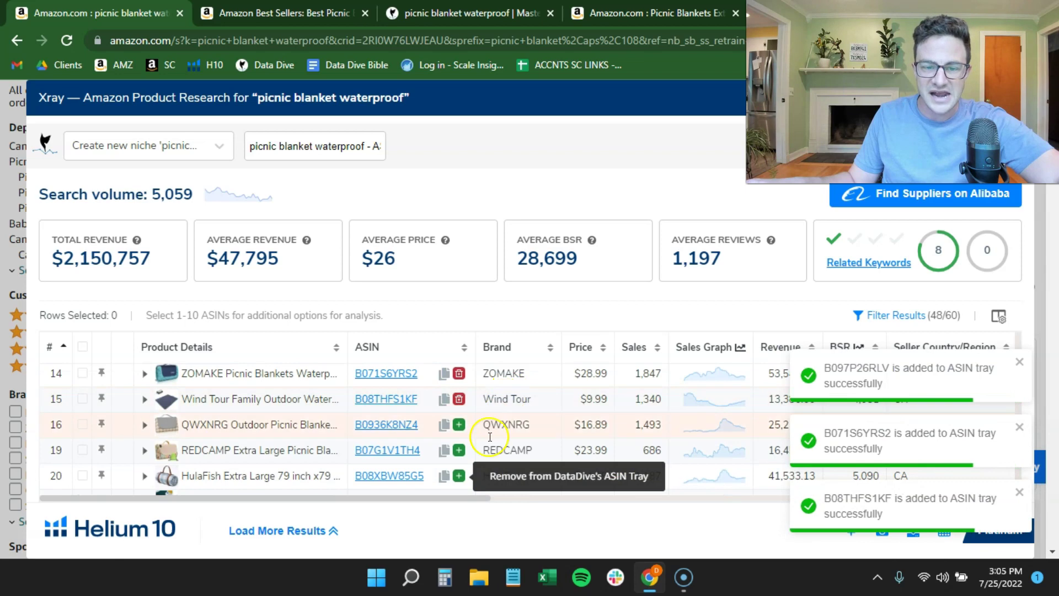
{"action": "left_click", "coordinate": [459, 450]}
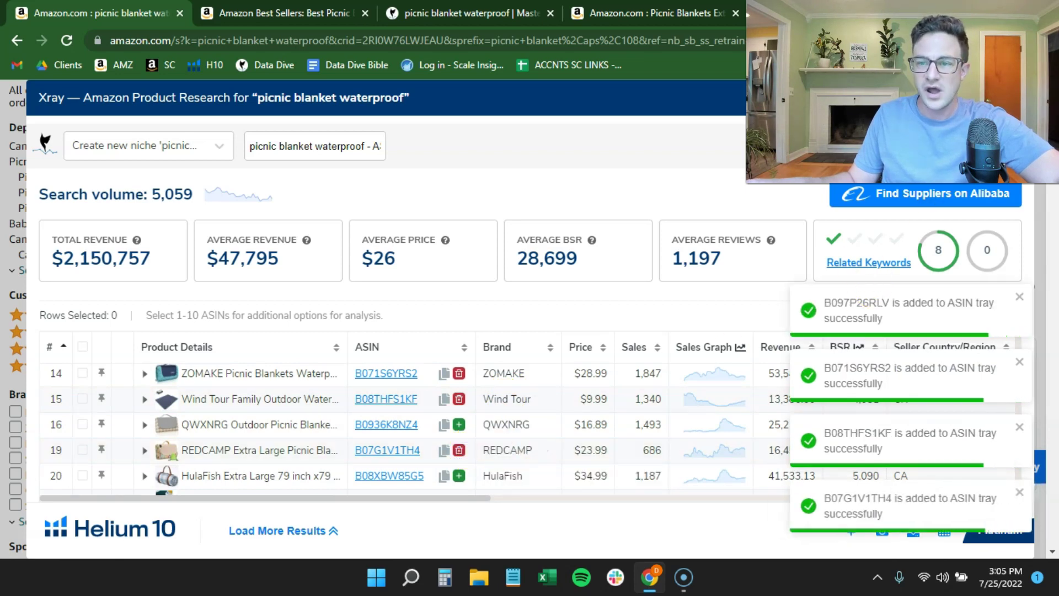
- Add B092V25TJX to the tray, search Amazon for the nine tray ASINs, and run Xray
{"action": "key", "text": "Escape"}
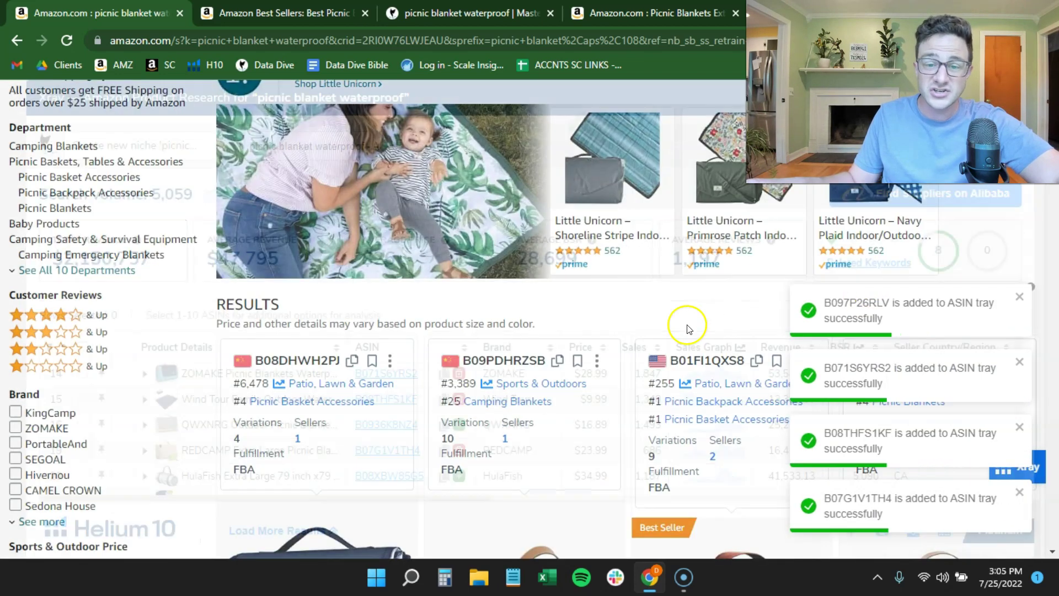
{"action": "scroll", "coordinate": [685, 323], "scroll_direction": "down", "scroll_amount": 3}
{"action": "scroll", "coordinate": [626, 319], "scroll_direction": "down", "scroll_amount": 5}
{"action": "scroll", "coordinate": [508, 284], "scroll_direction": "down", "scroll_amount": 3}
{"action": "scroll", "coordinate": [525, 279], "scroll_direction": "down", "scroll_amount": 1}
{"action": "scroll", "coordinate": [515, 288], "scroll_direction": "down", "scroll_amount": 4}
{"action": "scroll", "coordinate": [520, 284], "scroll_direction": "down", "scroll_amount": 4}
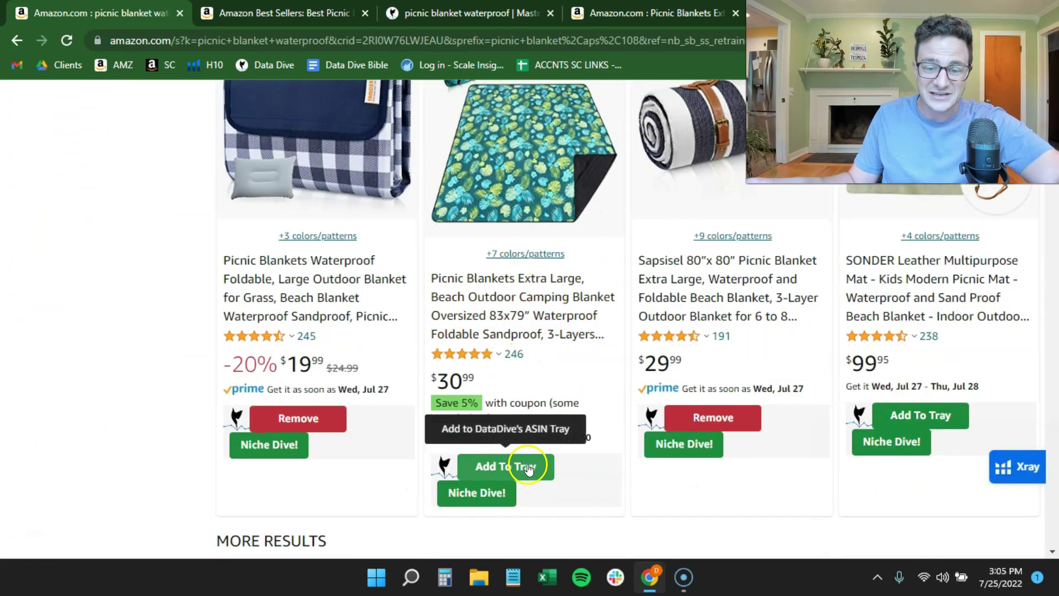
{"action": "left_click", "coordinate": [506, 466]}
{"action": "scroll", "coordinate": [529, 334], "scroll_direction": "down", "scroll_amount": 3}
{"action": "scroll", "coordinate": [524, 352], "scroll_direction": "down", "scroll_amount": 2}
{"action": "scroll", "coordinate": [525, 352], "scroll_direction": "down", "scroll_amount": 1}
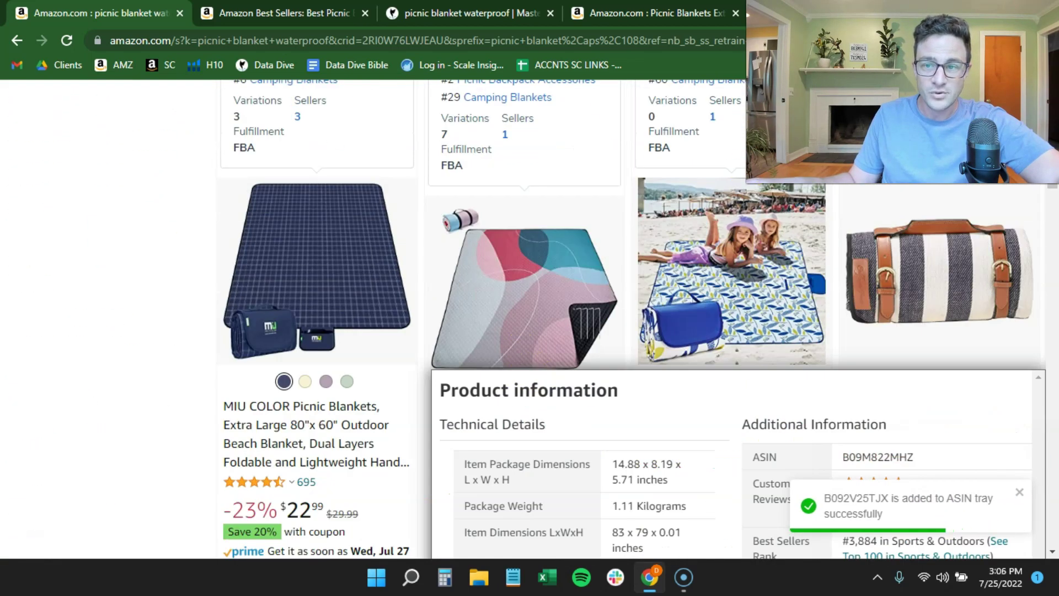
{"action": "scroll", "coordinate": [690, 201], "scroll_direction": "up", "scroll_amount": 3}
{"action": "scroll", "coordinate": [696, 209], "scroll_direction": "up", "scroll_amount": 3}
{"action": "scroll", "coordinate": [695, 208], "scroll_direction": "up", "scroll_amount": 5}
{"action": "scroll", "coordinate": [696, 208], "scroll_direction": "up", "scroll_amount": 2}
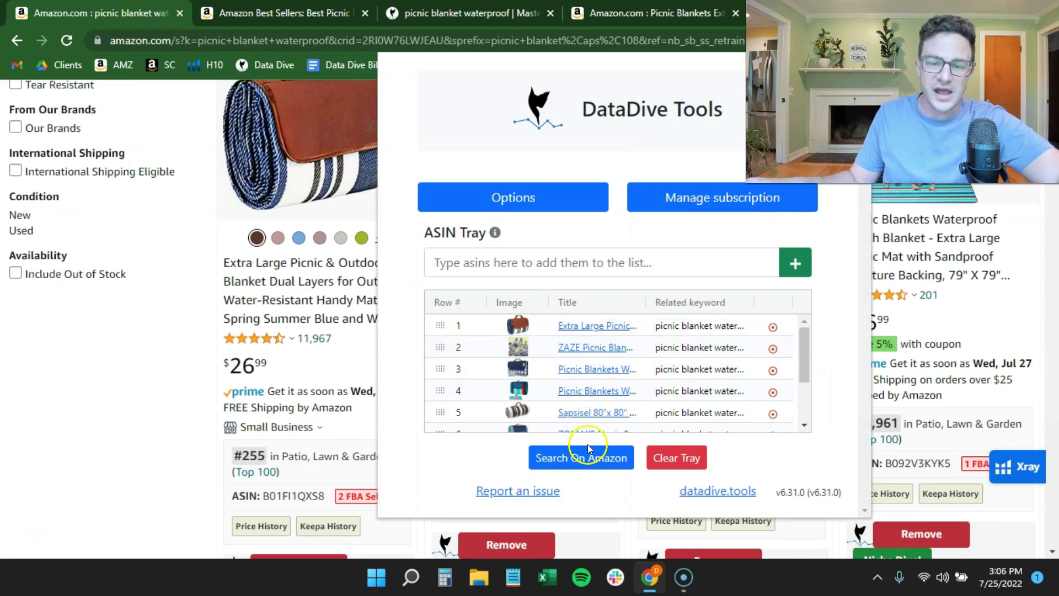
{"action": "left_click", "coordinate": [585, 465]}
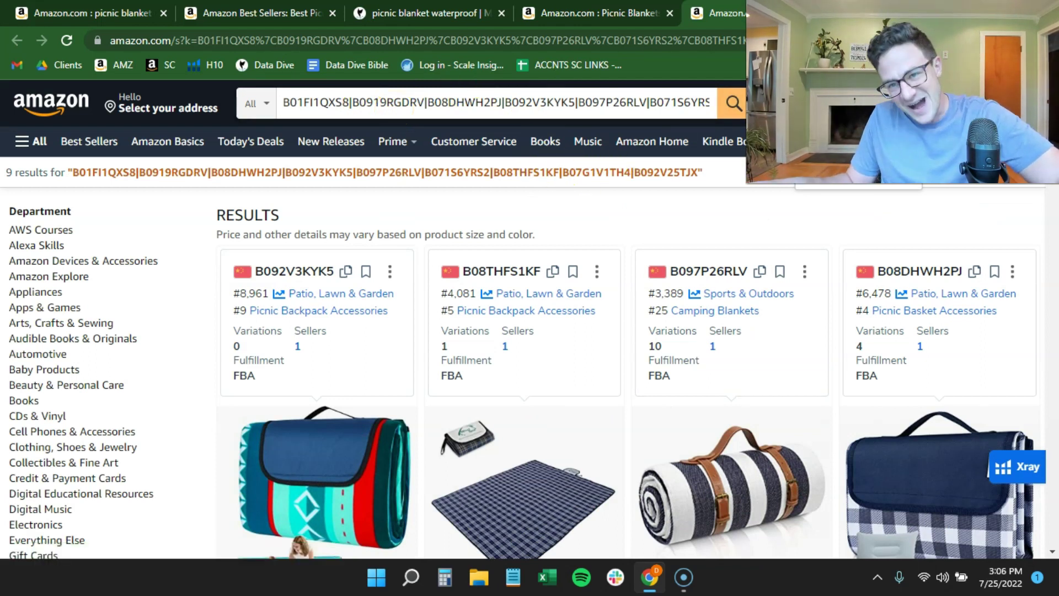
{"action": "left_click", "coordinate": [884, 40]}
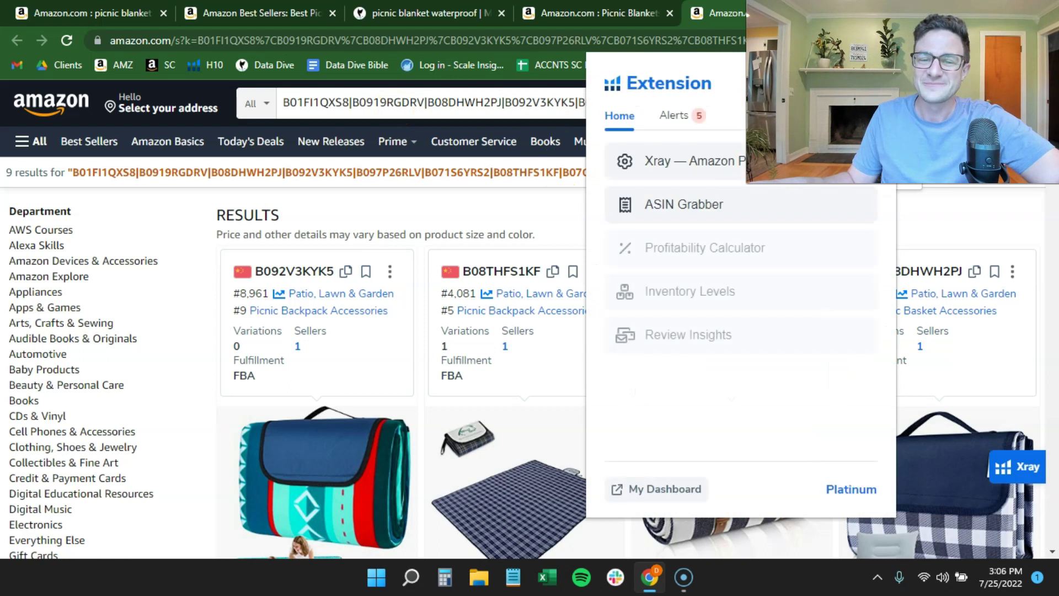
{"action": "left_click", "coordinate": [678, 162]}
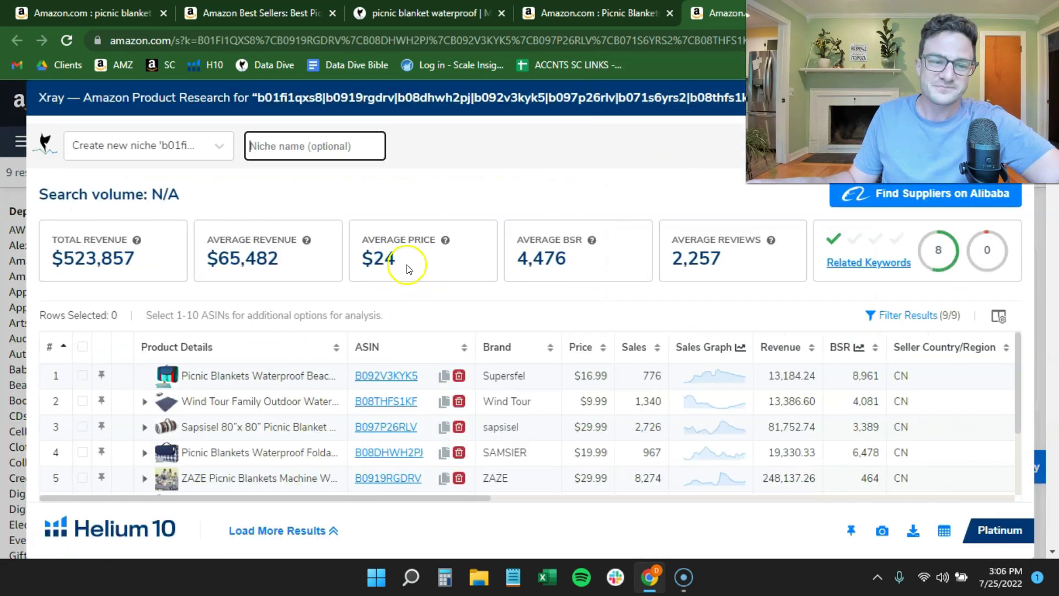
{"action": "scroll", "coordinate": [249, 397], "scroll_direction": "down", "scroll_amount": 3}
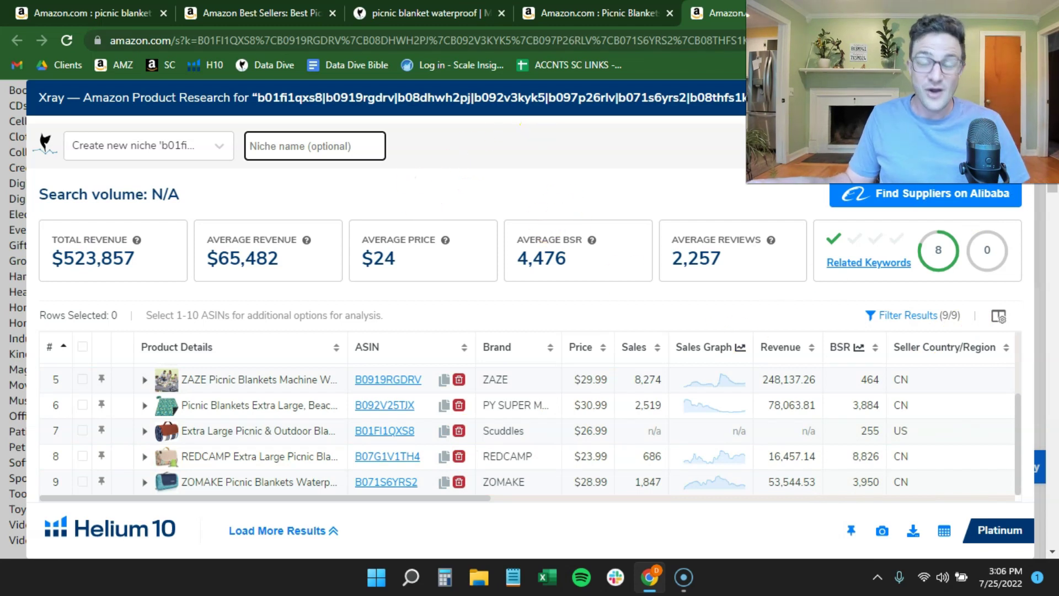
- Close the tray results tab, glance at Best Sellers, and return to the original search results
{"action": "key", "text": "ctrl+w"}
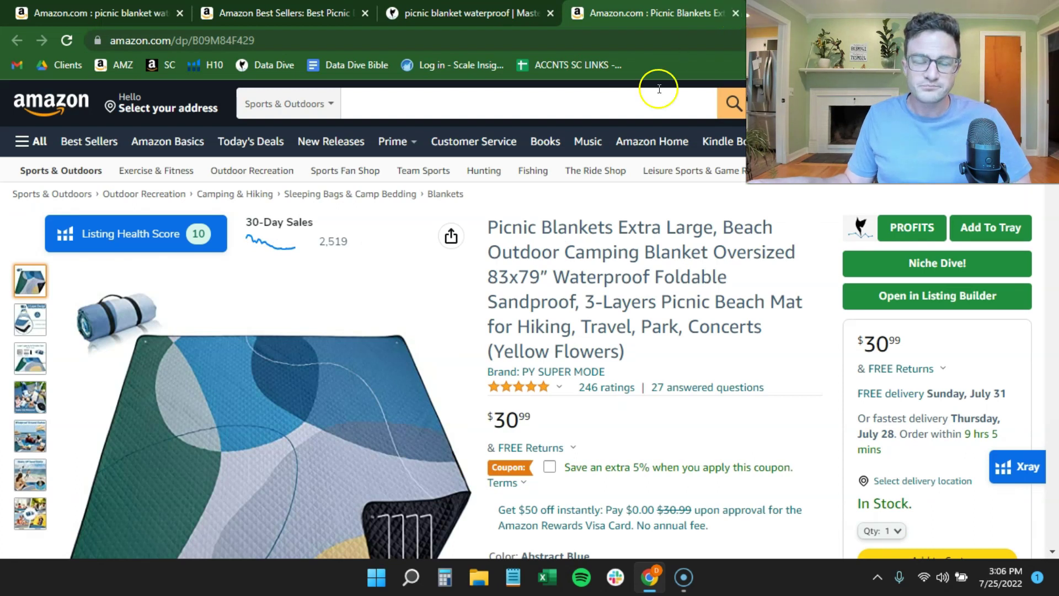
{"action": "left_click", "coordinate": [310, 18]}
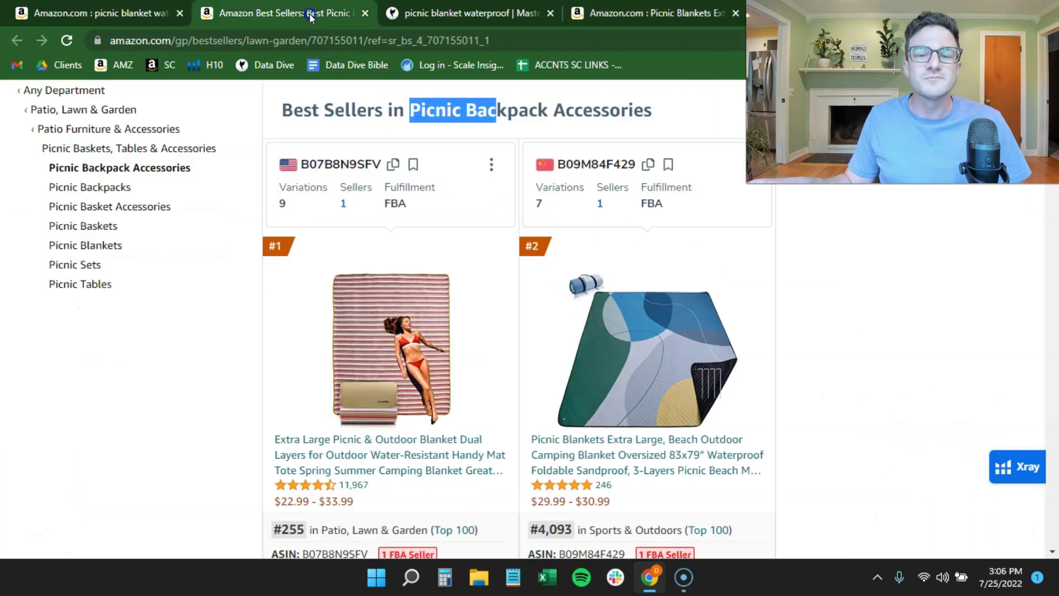
{"action": "left_click", "coordinate": [14, 15]}
{"action": "mouse_move", "coordinate": [517, 193]}
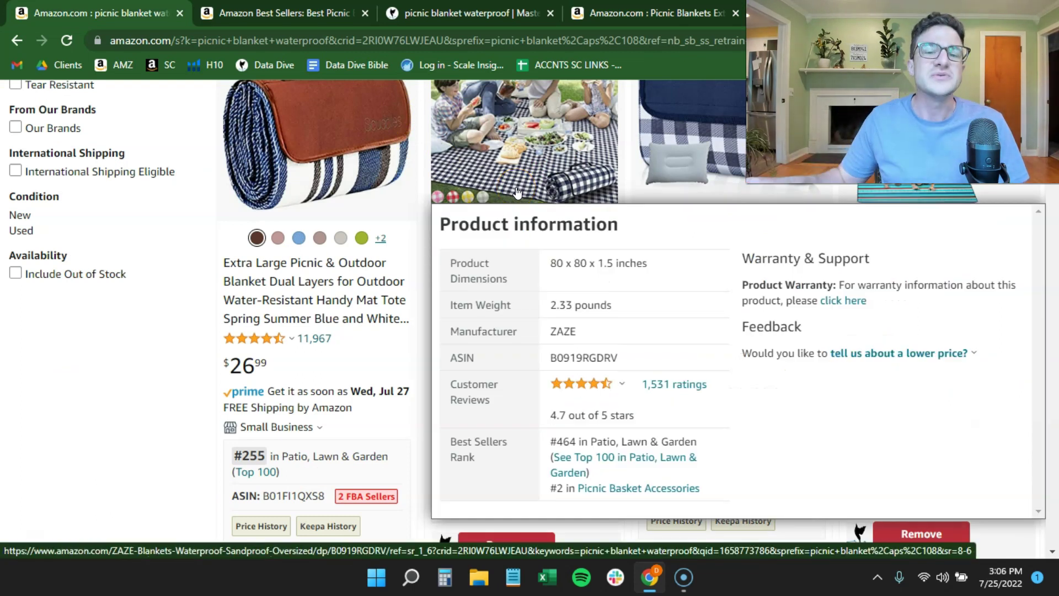
{"action": "scroll", "coordinate": [580, 351], "scroll_direction": "up", "scroll_amount": 1}
{"action": "scroll", "coordinate": [586, 302], "scroll_direction": "up", "scroll_amount": 2}
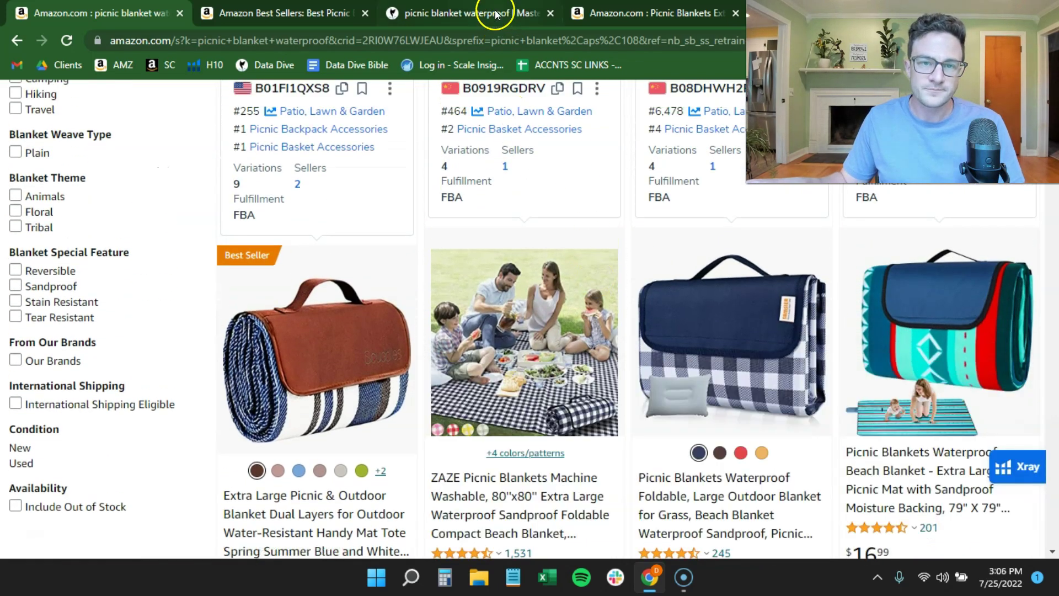
- Switch to the DataDive Master Keyword List tab for picnic blanket waterproof
{"action": "left_click", "coordinate": [494, 14]}
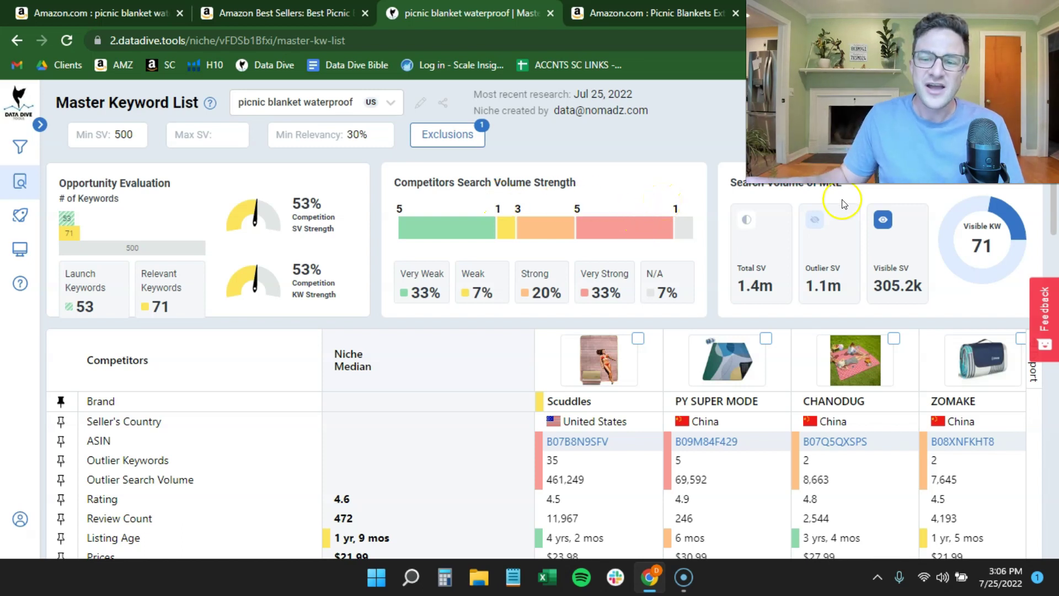
{"action": "scroll", "coordinate": [699, 262], "scroll_direction": "down", "scroll_amount": 1}
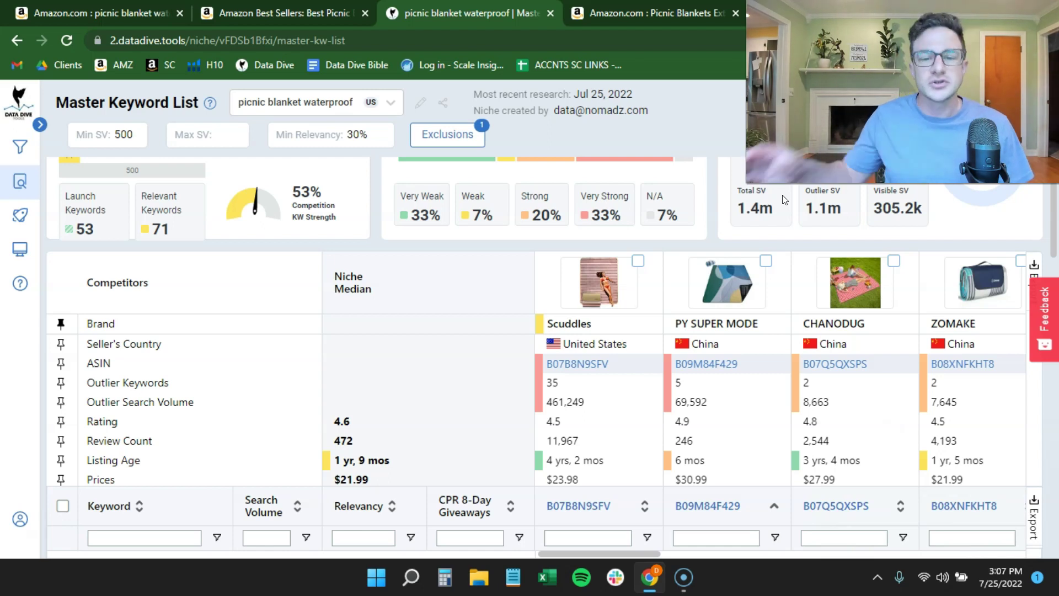
{"action": "scroll", "coordinate": [512, 247], "scroll_direction": "down", "scroll_amount": 3}
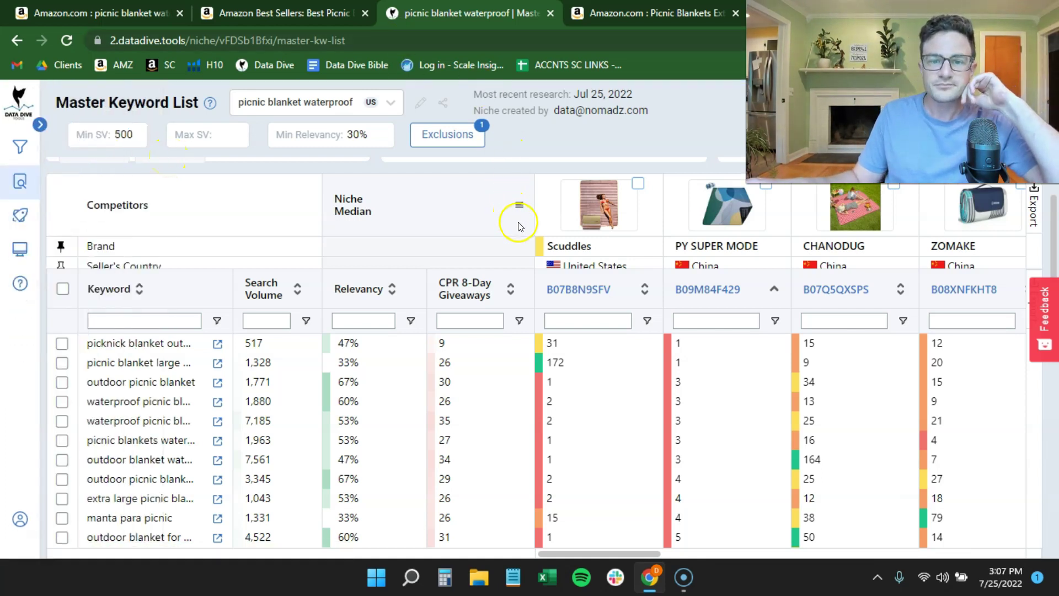
{"action": "scroll", "coordinate": [605, 319], "scroll_direction": "up", "scroll_amount": 2}
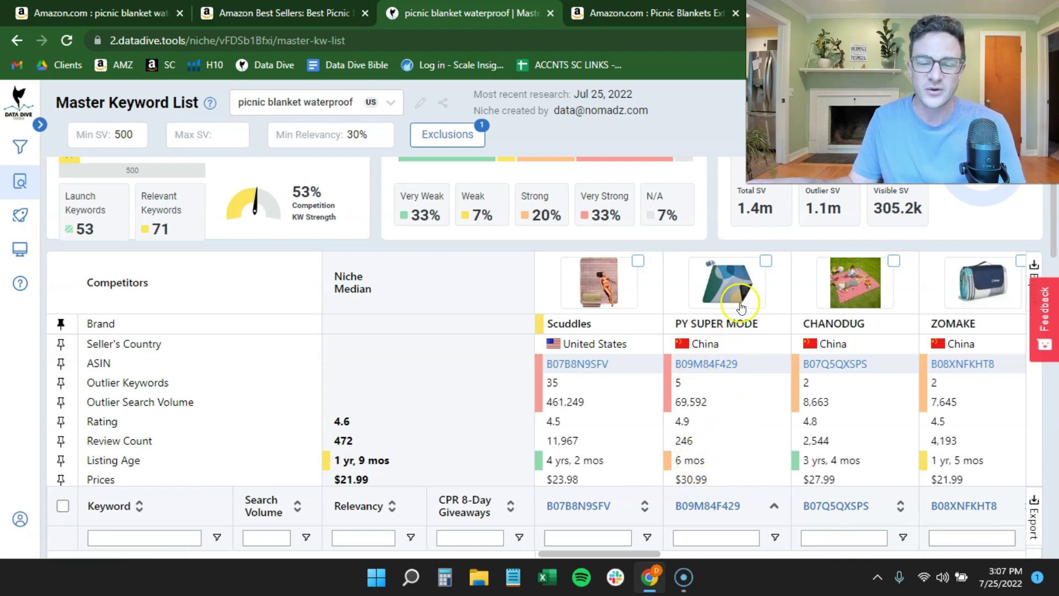
{"action": "scroll", "coordinate": [728, 310], "scroll_direction": "down", "scroll_amount": 3}
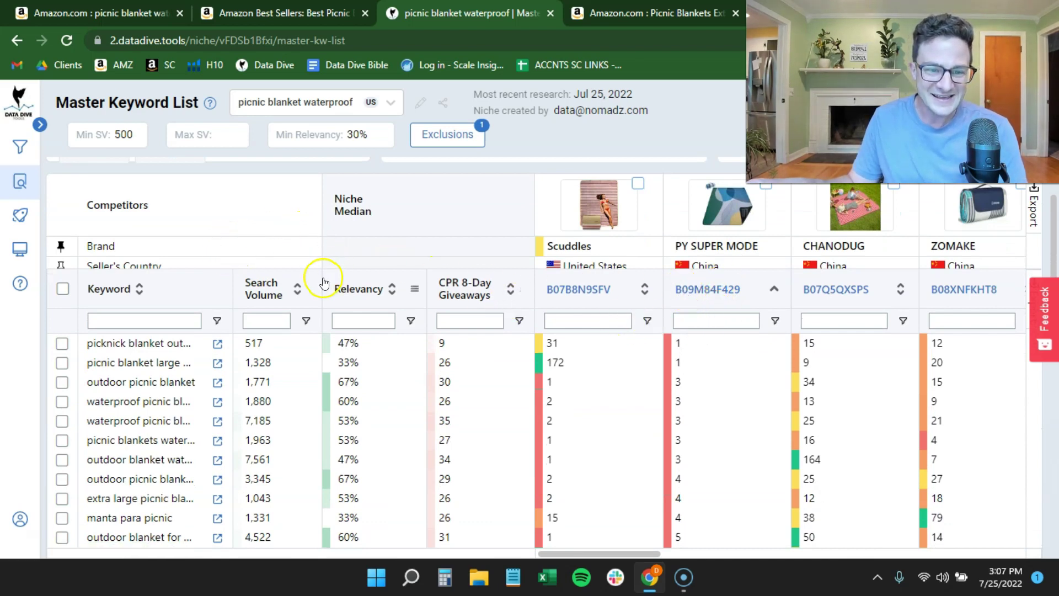
- Widen the Search Volume and Keyword columns, then sort ascending by Scuddles' B07B8N9SFV rank
{"action": "mouse_move", "coordinate": [319, 278]}
{"action": "left_mouse_down"}
{"action": "mouse_move", "coordinate": [522, 275]}
{"action": "mouse_move", "coordinate": [338, 300]}
{"action": "left_mouse_up"}
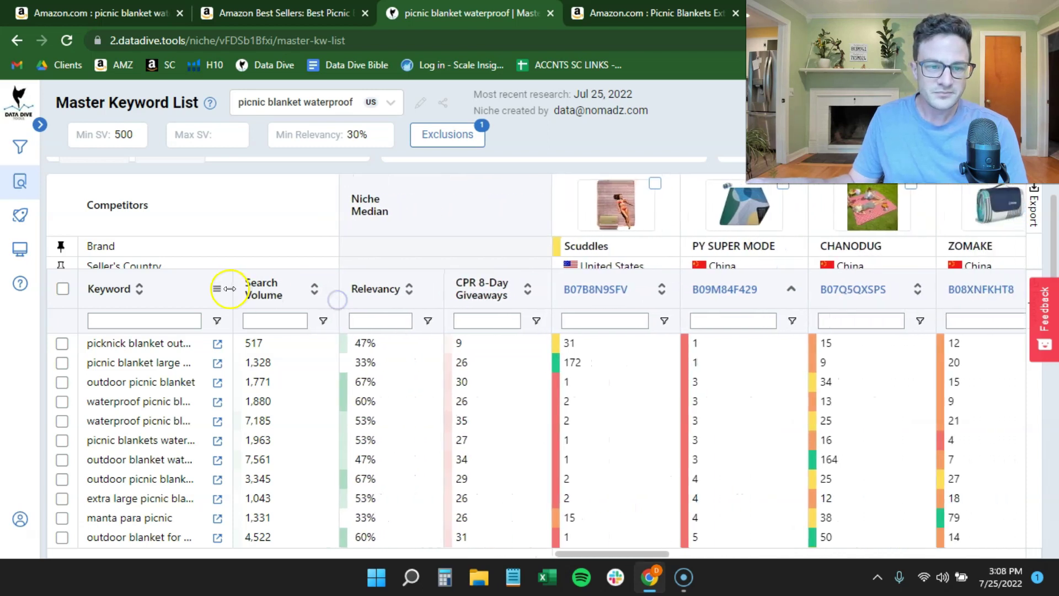
{"action": "left_click_drag", "start_coordinate": [230, 288], "coordinate": [417, 292]}
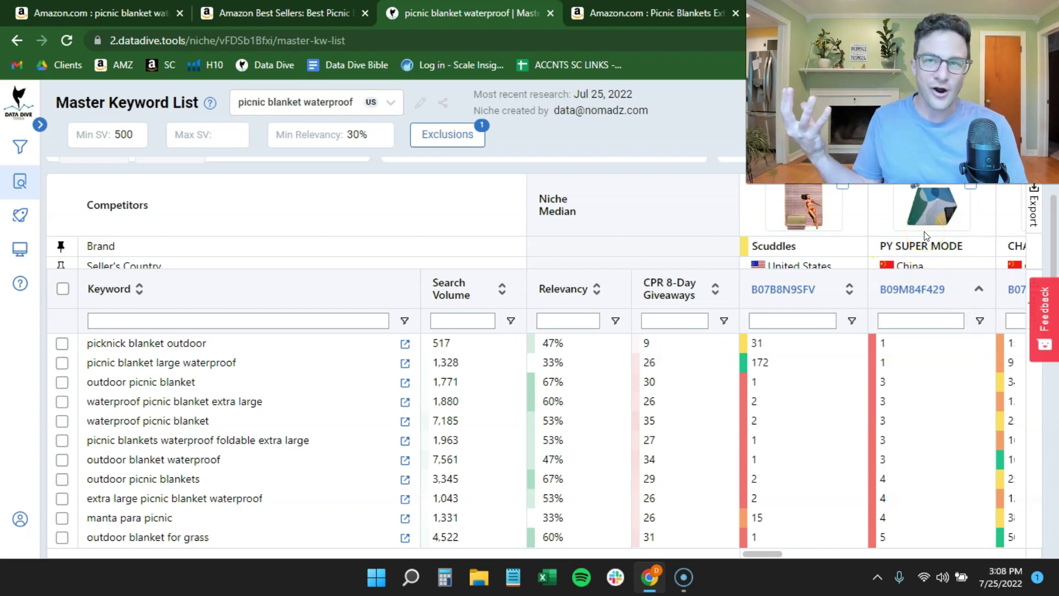
{"action": "left_click", "coordinate": [766, 269]}
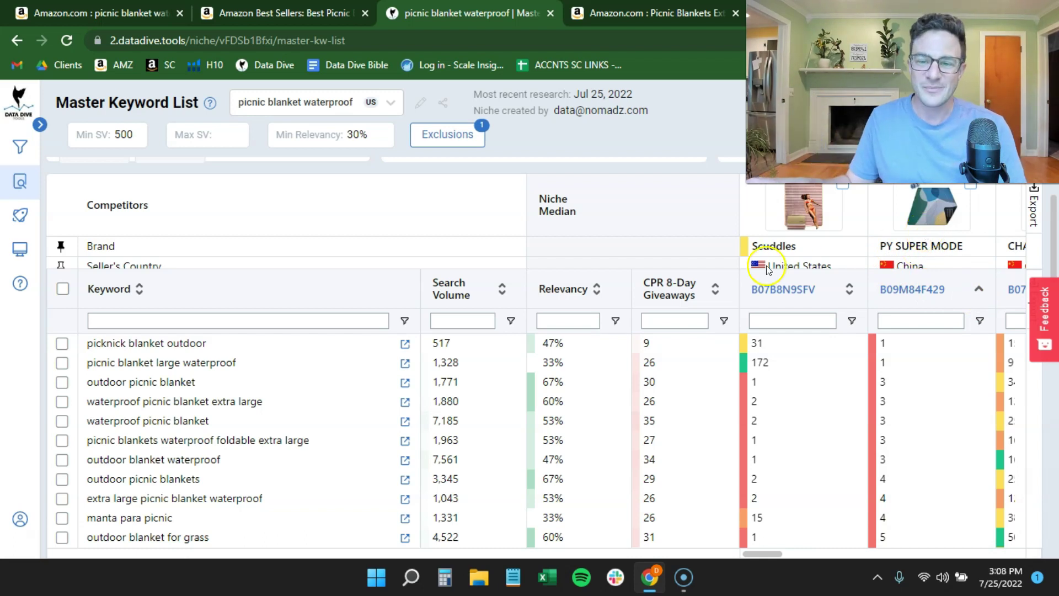
{"action": "left_click", "coordinate": [850, 290]}
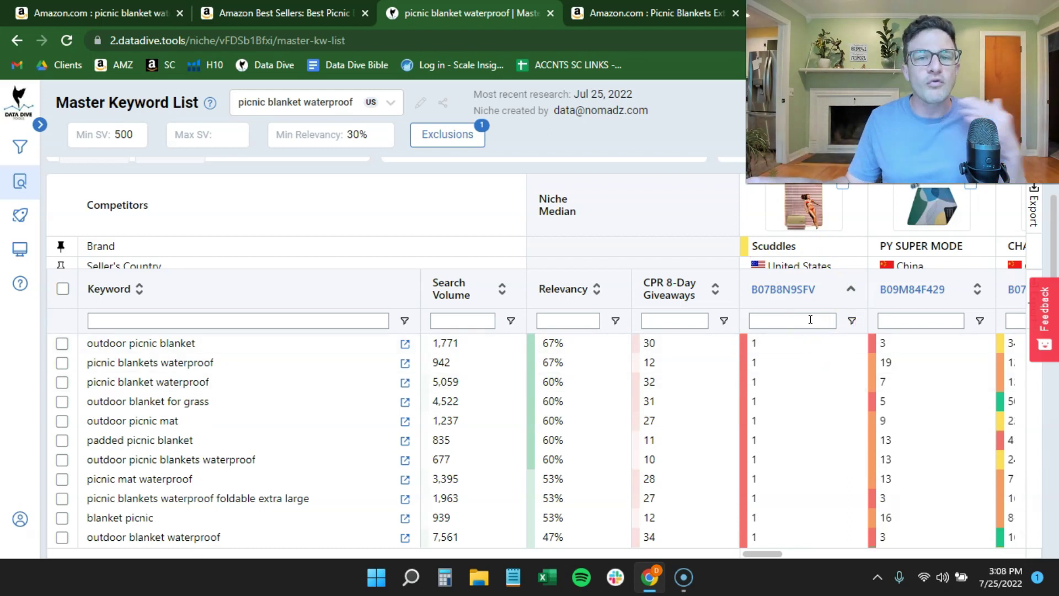
{"action": "left_click", "coordinate": [808, 347]}
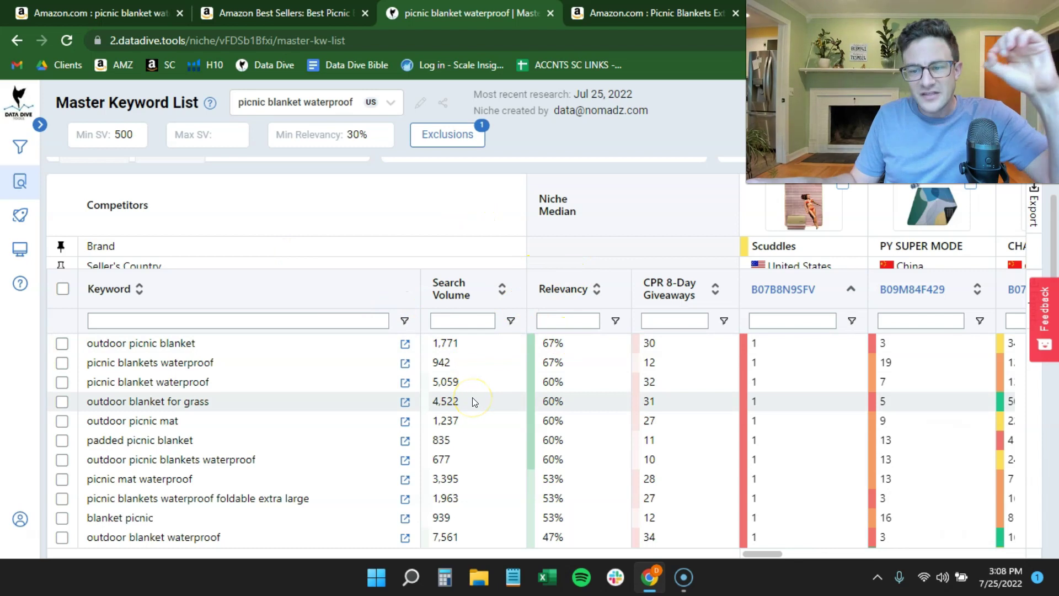
{"action": "scroll", "coordinate": [472, 397], "scroll_direction": "down", "scroll_amount": 10}
{"action": "scroll", "coordinate": [473, 396], "scroll_direction": "down", "scroll_amount": 5}
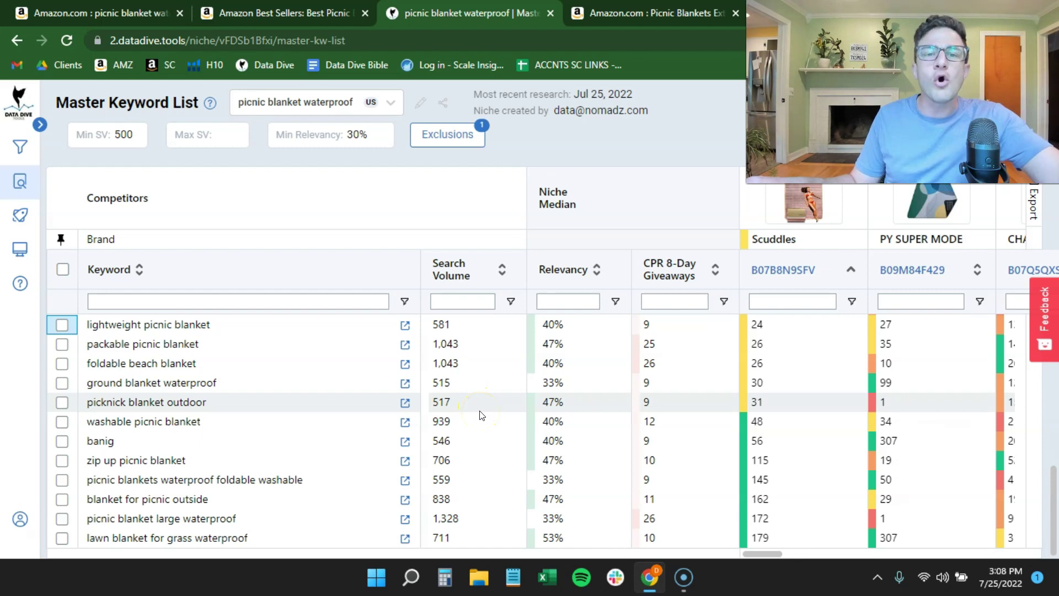
{"action": "scroll", "coordinate": [479, 415], "scroll_direction": "up", "scroll_amount": 2}
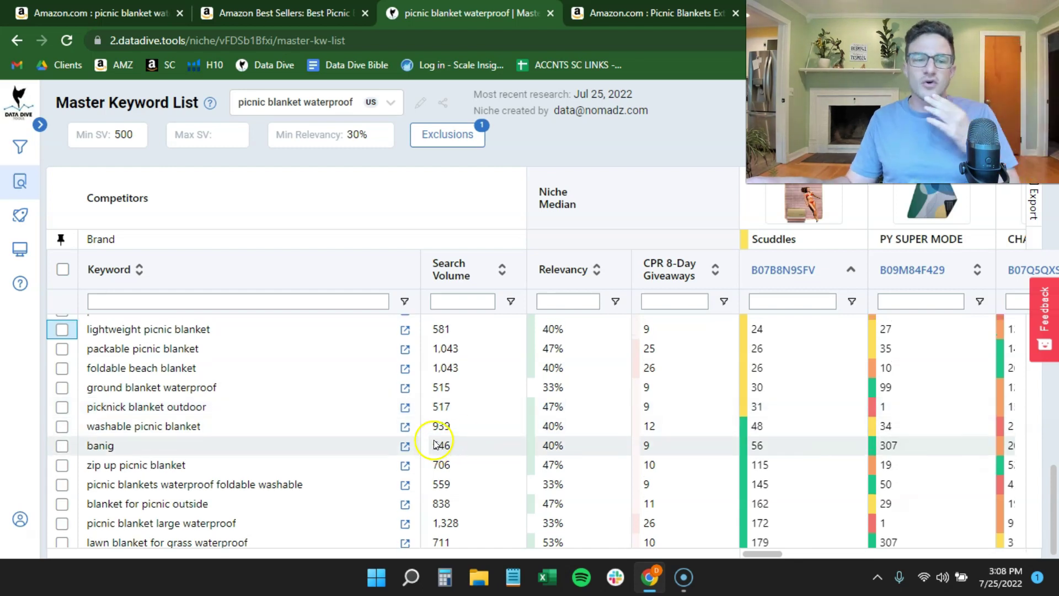
{"action": "scroll", "coordinate": [475, 418], "scroll_direction": "up", "scroll_amount": 13}
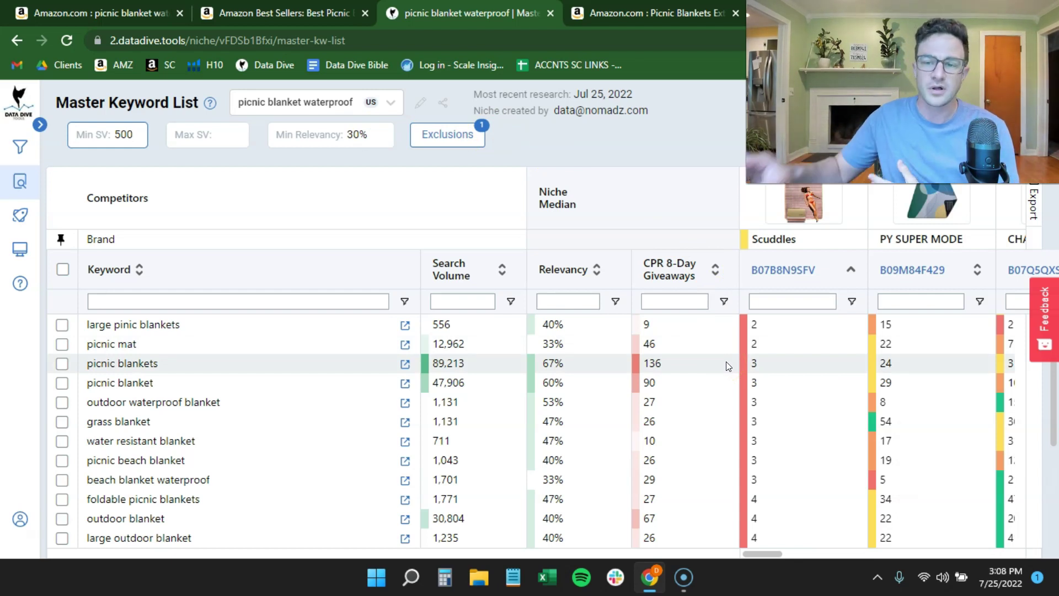
{"action": "scroll", "coordinate": [717, 389], "scroll_direction": "up", "scroll_amount": 2}
{"action": "scroll", "coordinate": [707, 414], "scroll_direction": "up", "scroll_amount": 1}
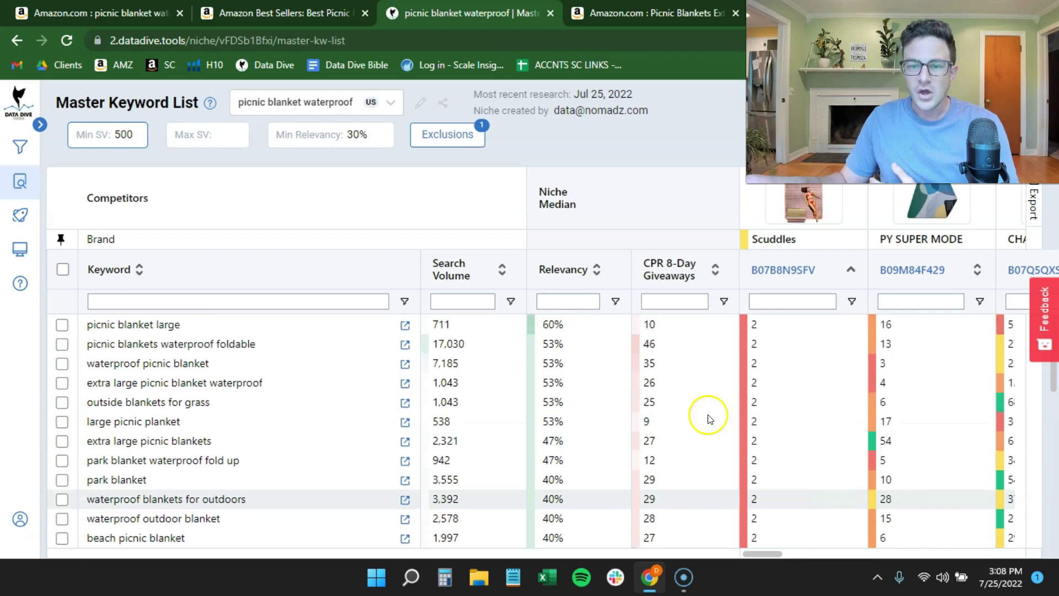
{"action": "scroll", "coordinate": [708, 418], "scroll_direction": "up", "scroll_amount": 1}
{"action": "scroll", "coordinate": [708, 420], "scroll_direction": "up", "scroll_amount": 1}
{"action": "scroll", "coordinate": [709, 447], "scroll_direction": "up", "scroll_amount": 1}
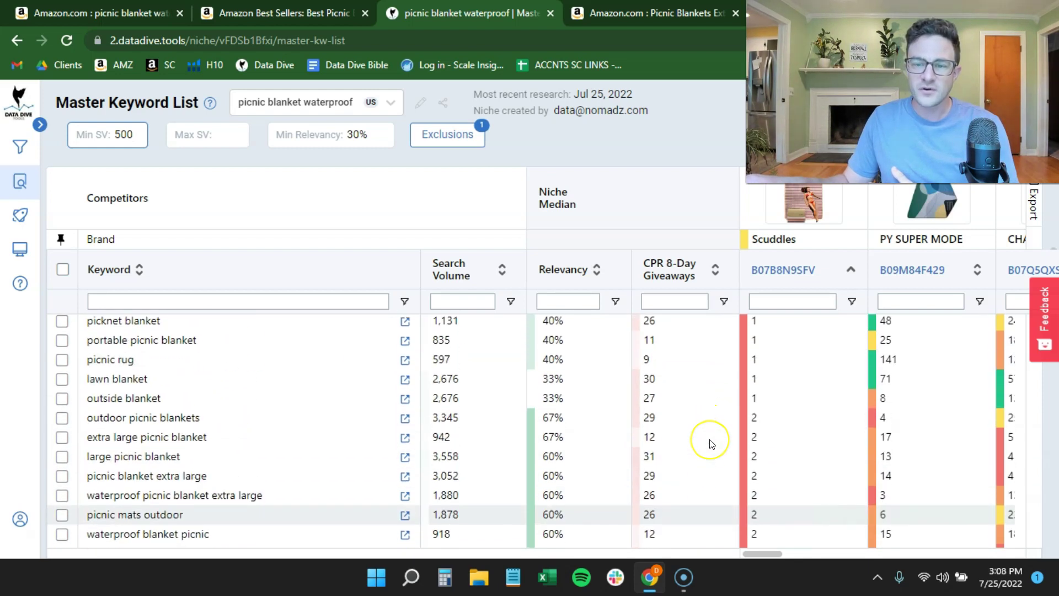
{"action": "scroll", "coordinate": [709, 444], "scroll_direction": "up", "scroll_amount": 1}
{"action": "scroll", "coordinate": [710, 443], "scroll_direction": "up", "scroll_amount": 1}
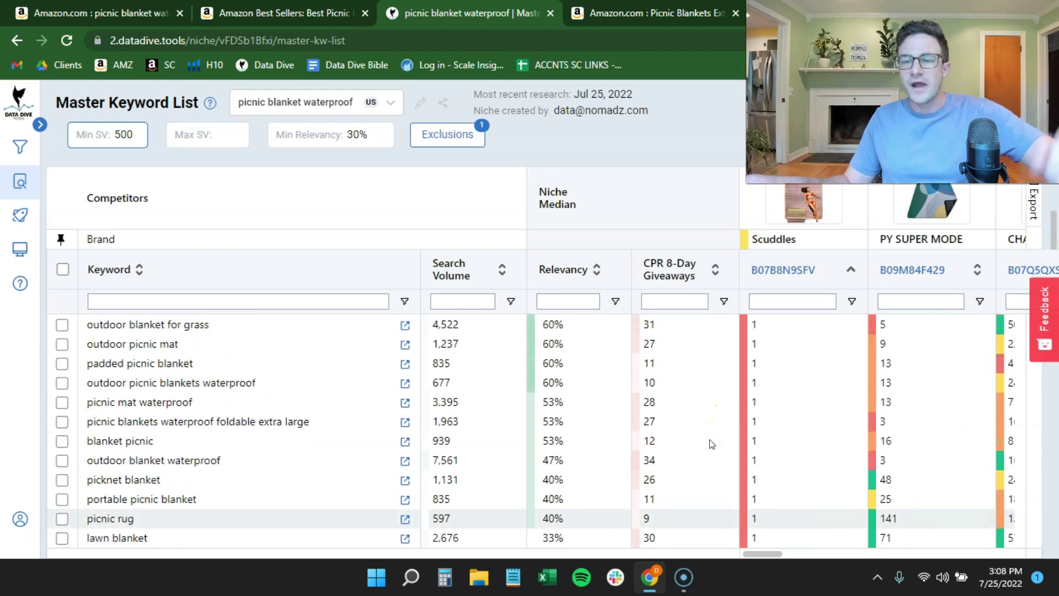
{"action": "scroll", "coordinate": [701, 468], "scroll_direction": "up", "scroll_amount": 2}
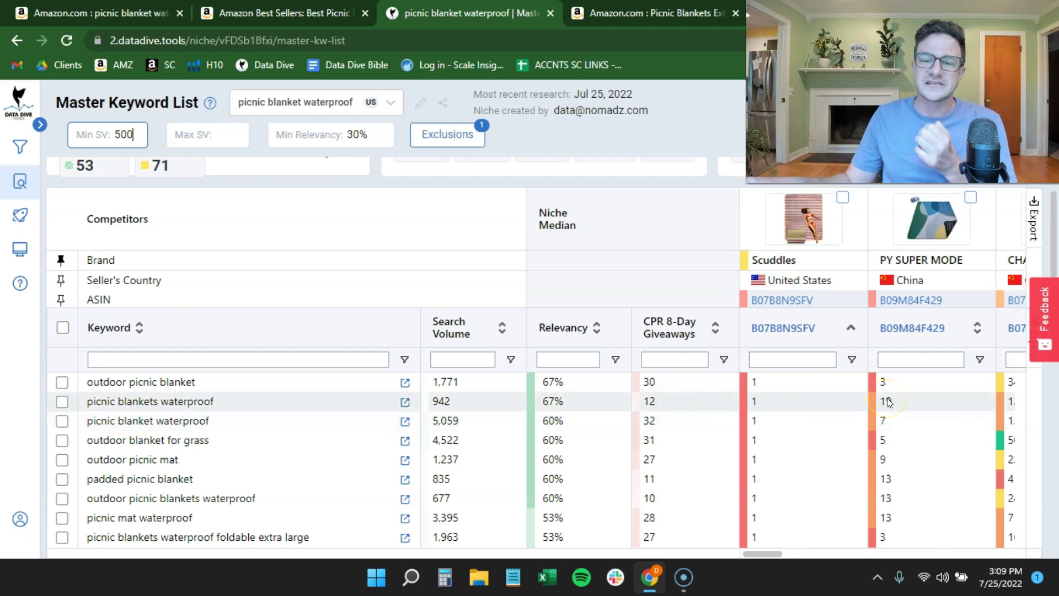
- Open the Scuddles and PY SUPER MODE product pages on Amazon from DataDive
{"action": "right_click", "coordinate": [793, 302]}
{"action": "right_click", "coordinate": [774, 303]}
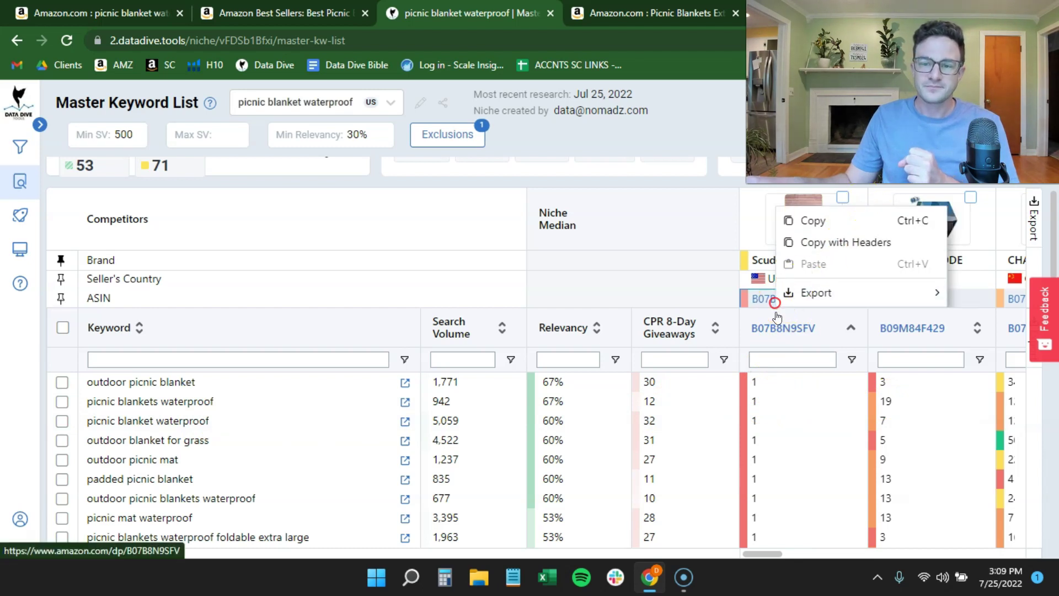
{"action": "left_click", "coordinate": [769, 297]}
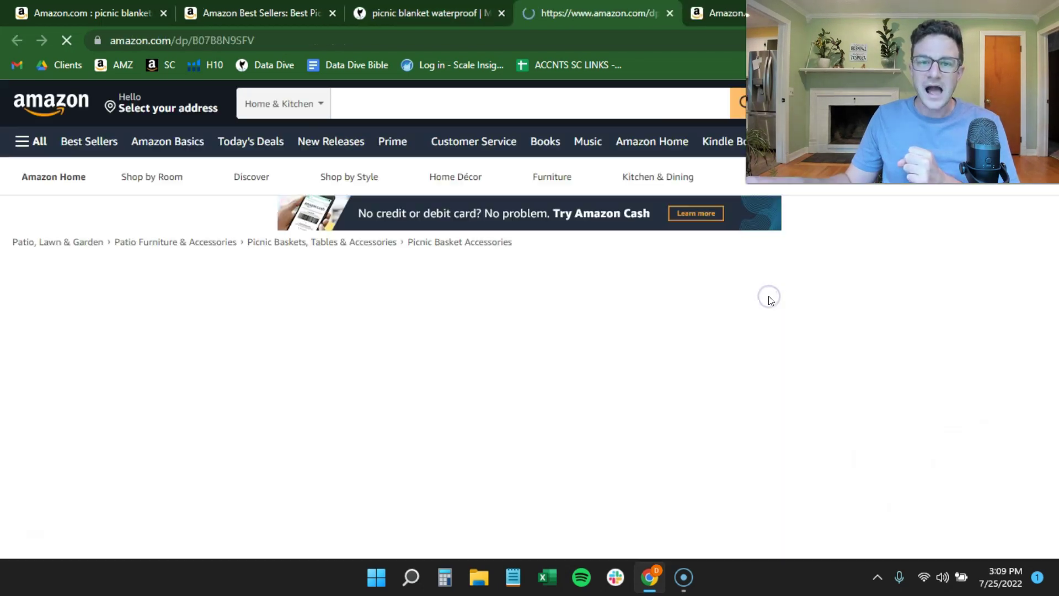
{"action": "left_click", "coordinate": [447, 13]}
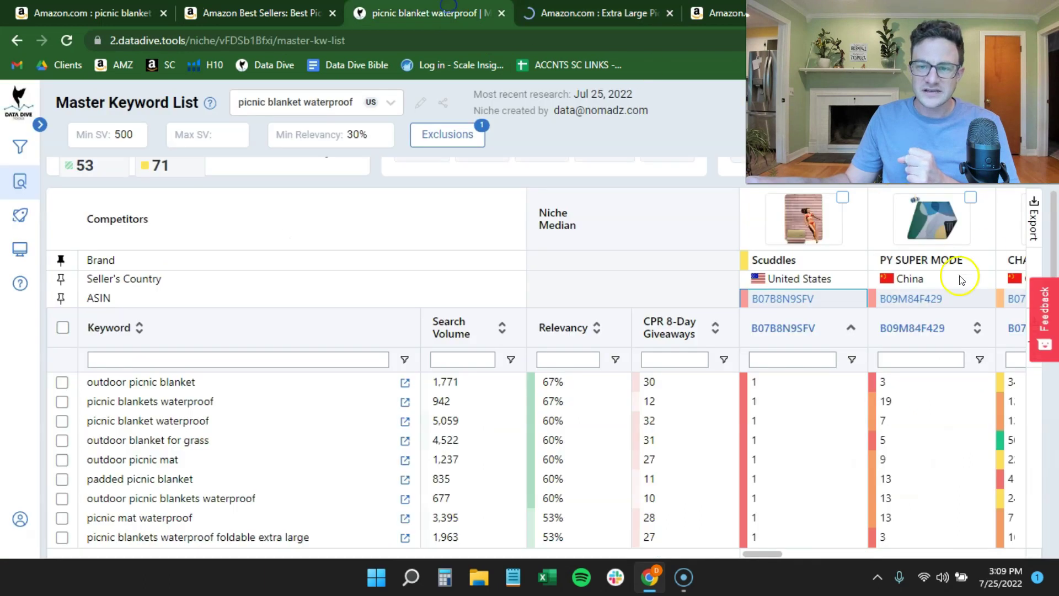
{"action": "left_click", "coordinate": [904, 299]}
{"action": "left_click", "coordinate": [616, 12]}
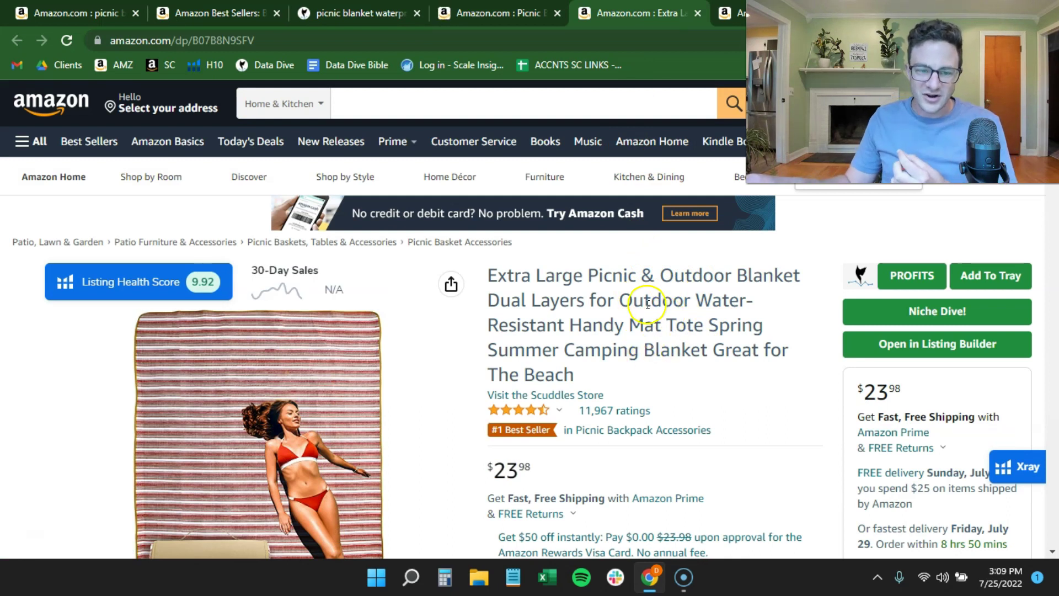
{"action": "left_click", "coordinate": [500, 12]}
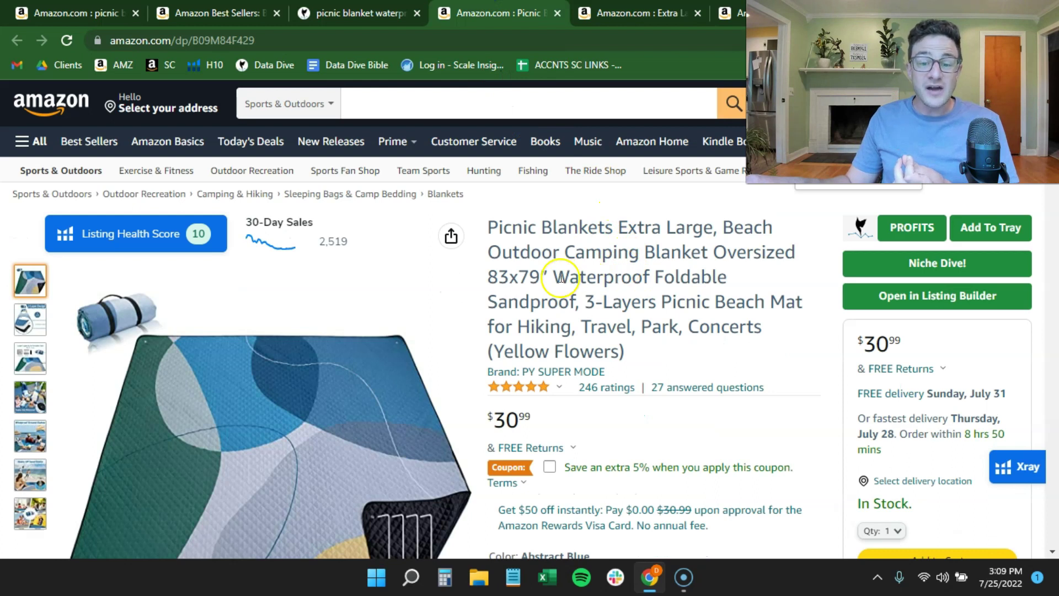
- Highlight 'Waterproof' and 'Picnic Blankets' in the PY SUPER MODE product title
{"action": "left_click_drag", "start_coordinate": [553, 278], "coordinate": [655, 279]}
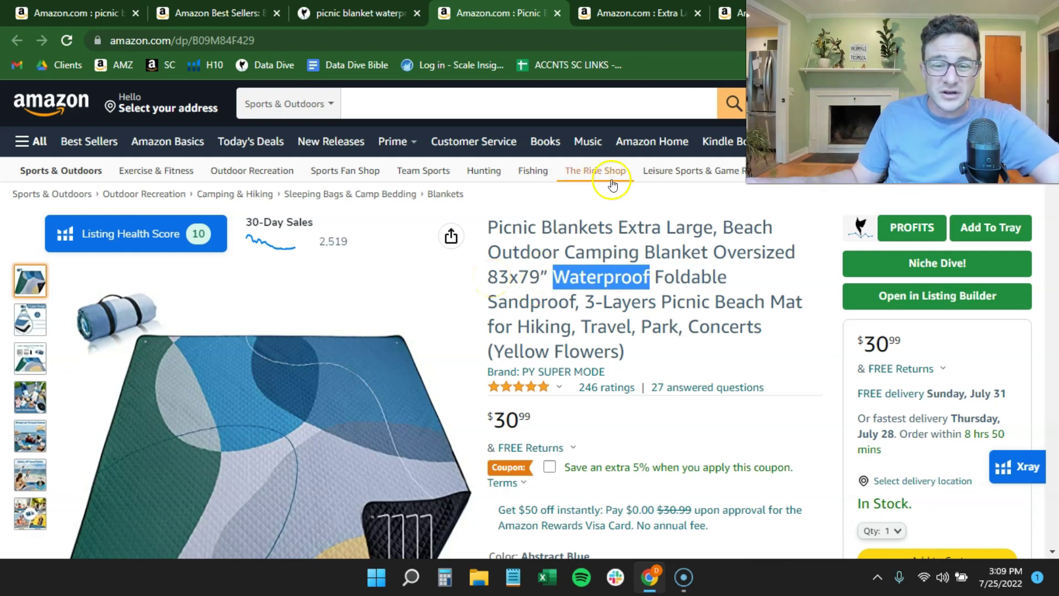
{"action": "left_click", "coordinate": [620, 229]}
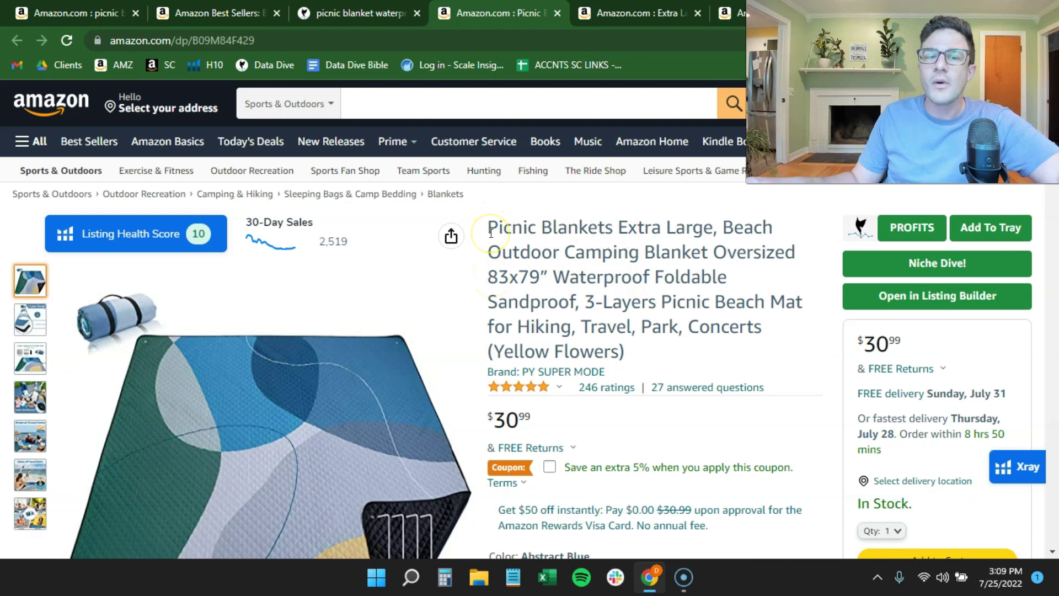
{"action": "left_click_drag", "start_coordinate": [490, 233], "coordinate": [613, 227]}
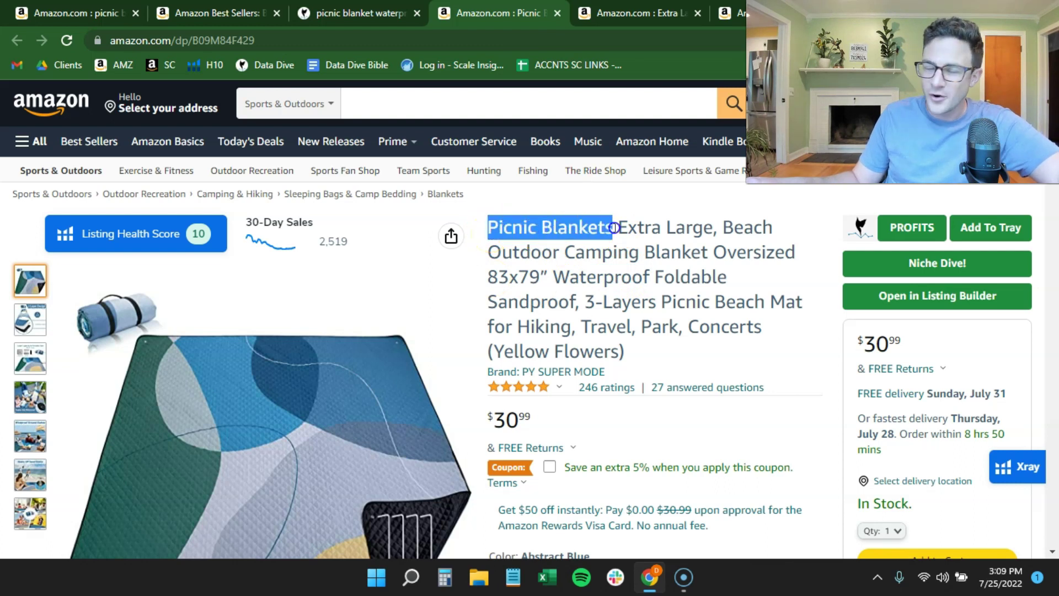
{"action": "left_click_drag", "start_coordinate": [490, 225], "coordinate": [712, 217]}
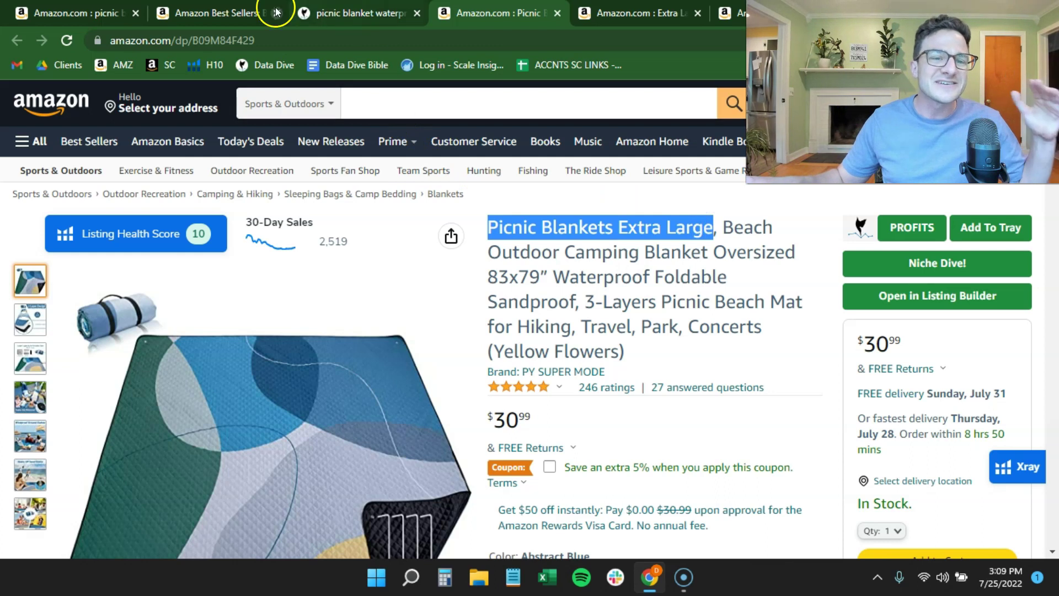
- Glance at the picnic accessories Best Sellers tab, then return to the DataDive keyword list
{"action": "left_click", "coordinate": [220, 12]}
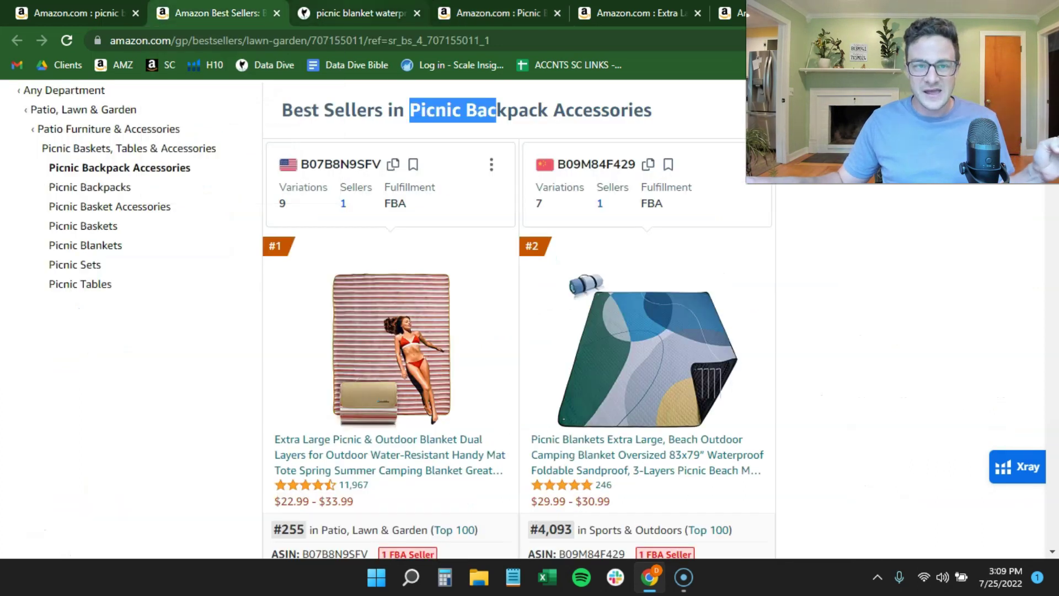
{"action": "key", "text": "ctrl+Tab"}
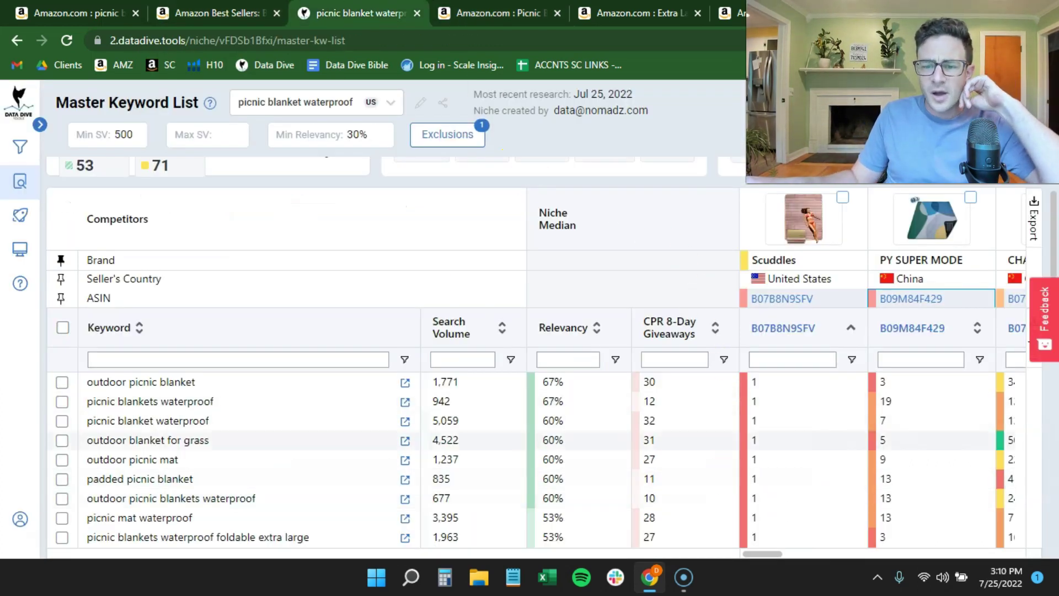
{"action": "scroll", "coordinate": [805, 402], "scroll_direction": "down", "scroll_amount": 1}
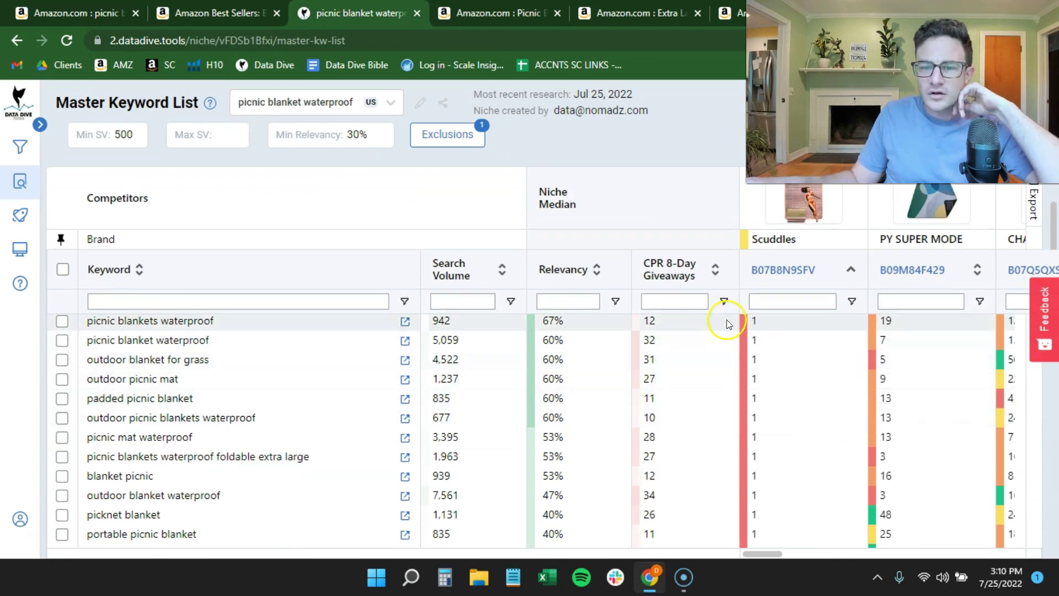
{"action": "scroll", "coordinate": [702, 203], "scroll_direction": "down", "scroll_amount": 1}
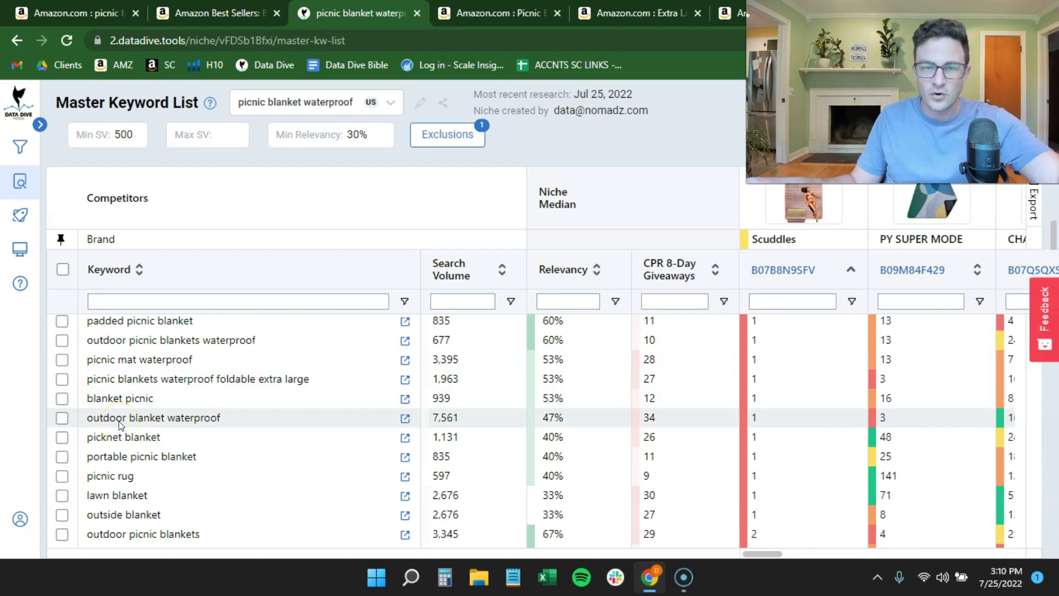
{"action": "scroll", "coordinate": [905, 362], "scroll_direction": "down", "scroll_amount": 1}
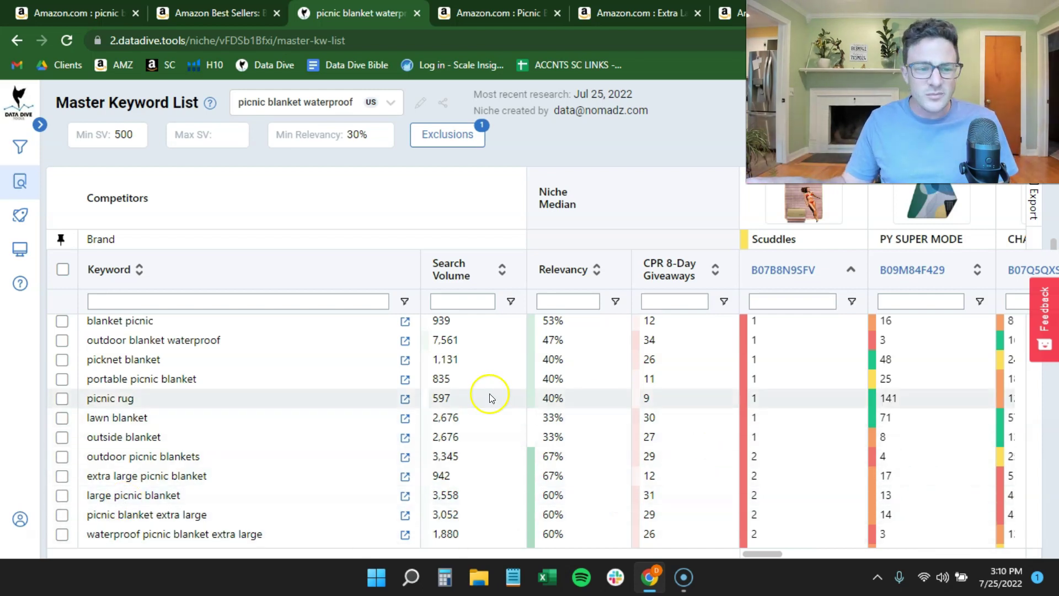
{"action": "scroll", "coordinate": [490, 381], "scroll_direction": "down", "scroll_amount": 1}
{"action": "scroll", "coordinate": [490, 381], "scroll_direction": "down", "scroll_amount": 1}
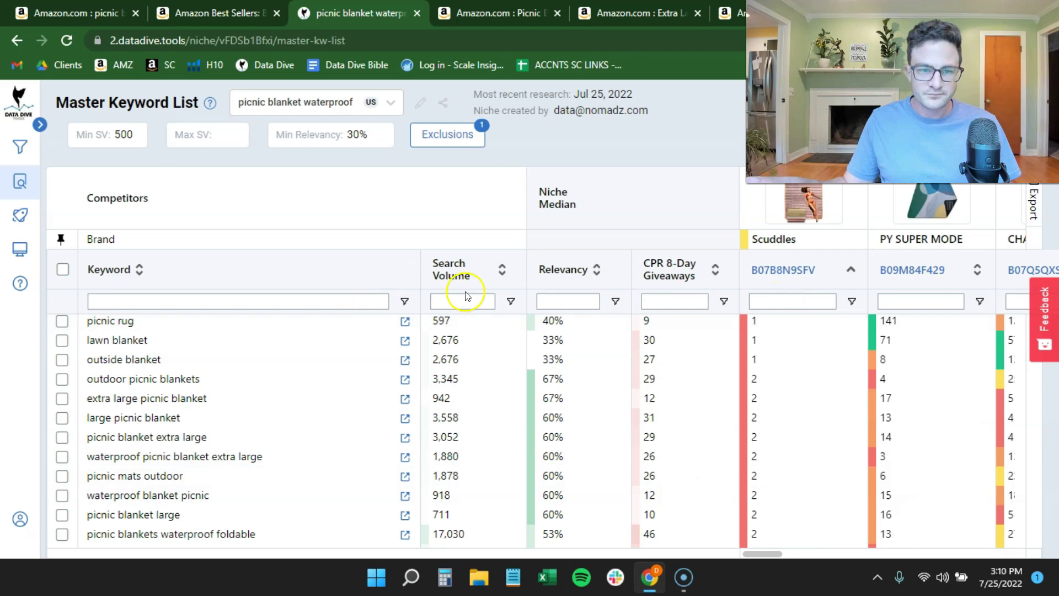
- Narrow the Keyword column, sort by CHANODUG's rank, and open B07Q5QXSPS's Amazon listing
{"action": "left_click_drag", "start_coordinate": [419, 266], "coordinate": [315, 268]}
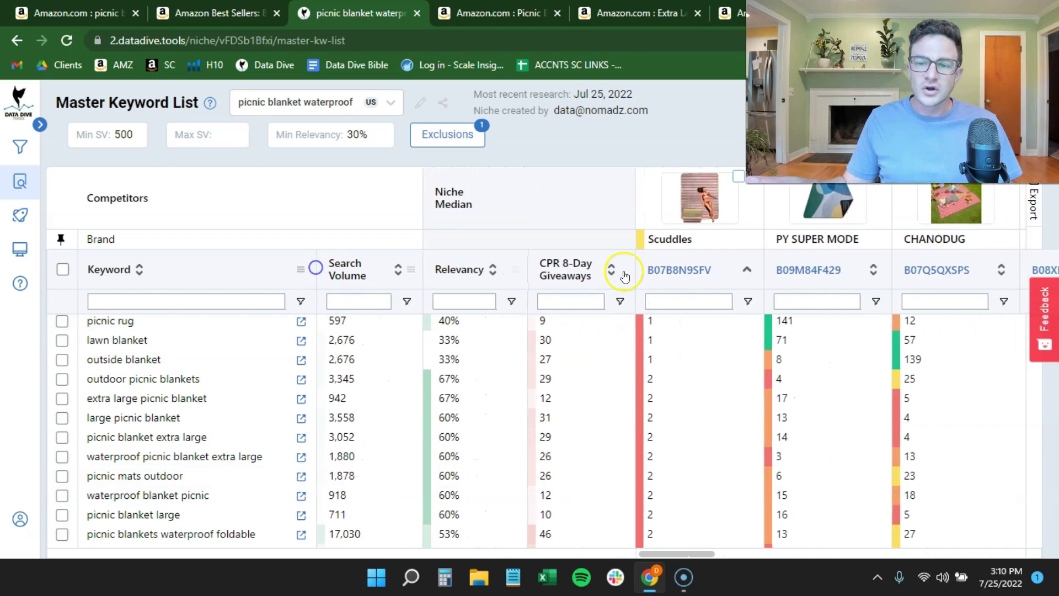
{"action": "left_click", "coordinate": [1000, 277]}
{"action": "scroll", "coordinate": [851, 366], "scroll_direction": "up", "scroll_amount": 3}
{"action": "scroll", "coordinate": [827, 397], "scroll_direction": "up", "scroll_amount": 5}
{"action": "scroll", "coordinate": [730, 455], "scroll_direction": "down", "scroll_amount": 3}
{"action": "scroll", "coordinate": [751, 425], "scroll_direction": "down", "scroll_amount": 5}
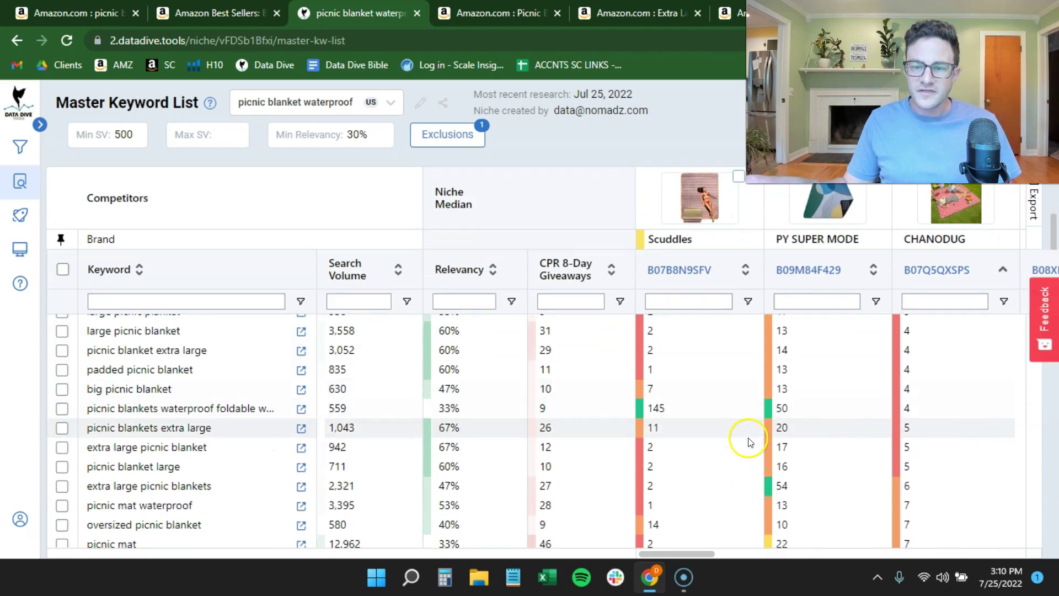
{"action": "scroll", "coordinate": [887, 364], "scroll_direction": "up", "scroll_amount": 2}
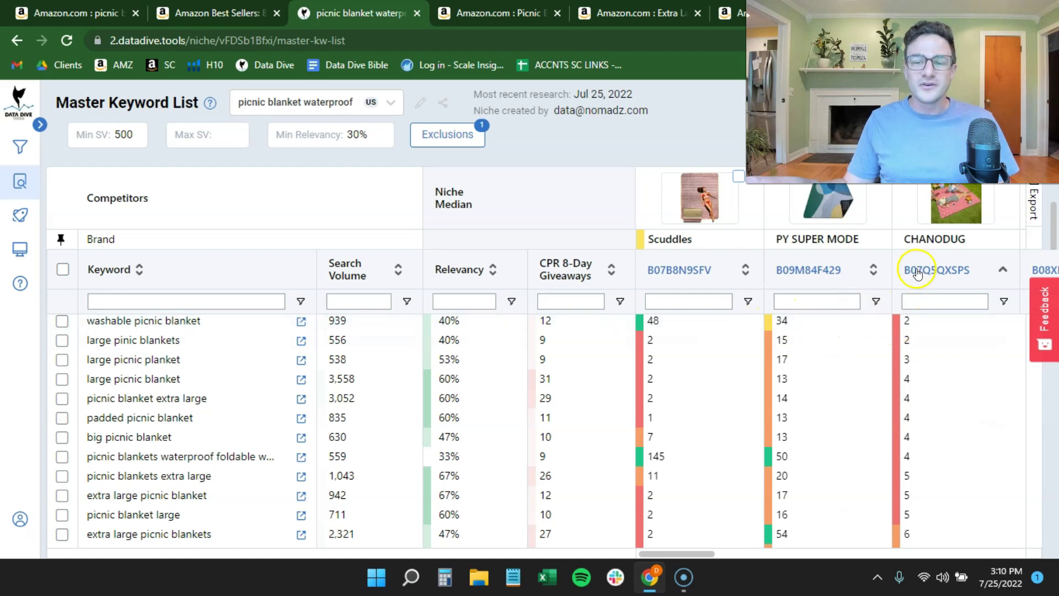
{"action": "left_click", "coordinate": [915, 268]}
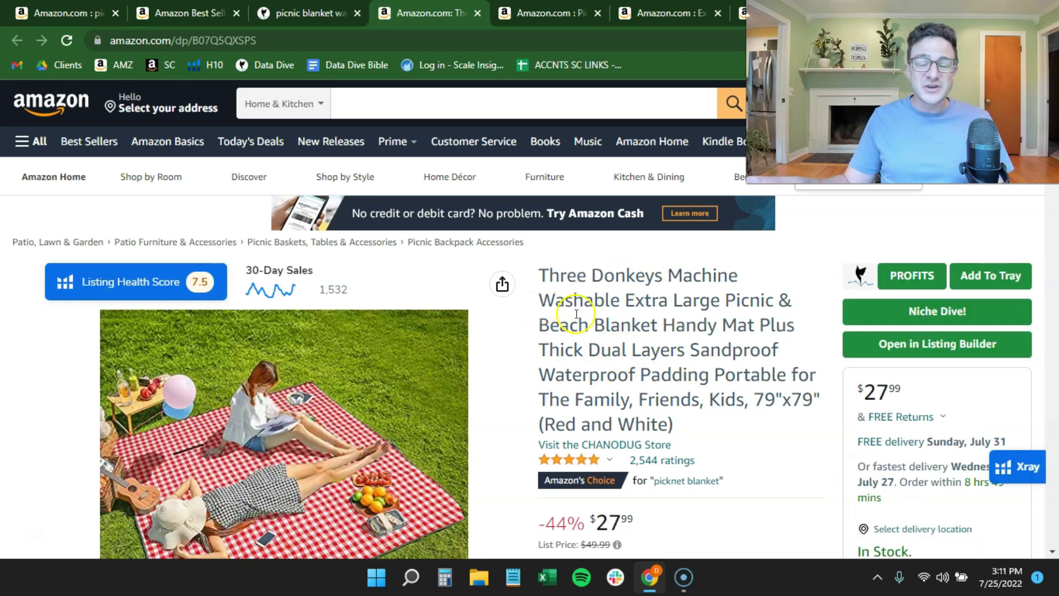
- Leave the CHANODUG product page and return to the CHANODUG-sorted DataDive keyword list
{"action": "left_click", "coordinate": [306, 14]}
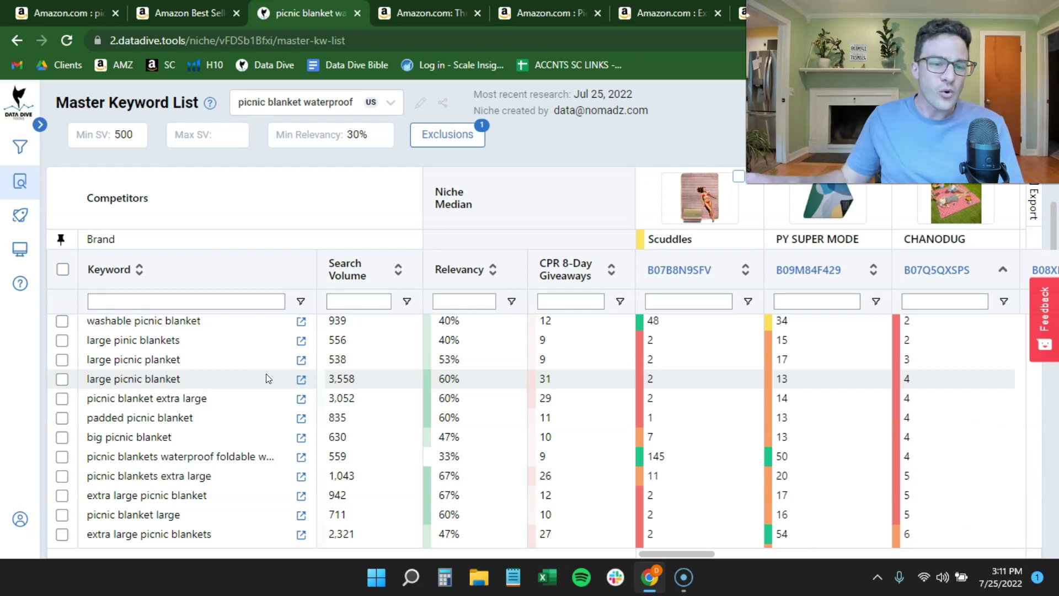
{"action": "left_click", "coordinate": [826, 203]}
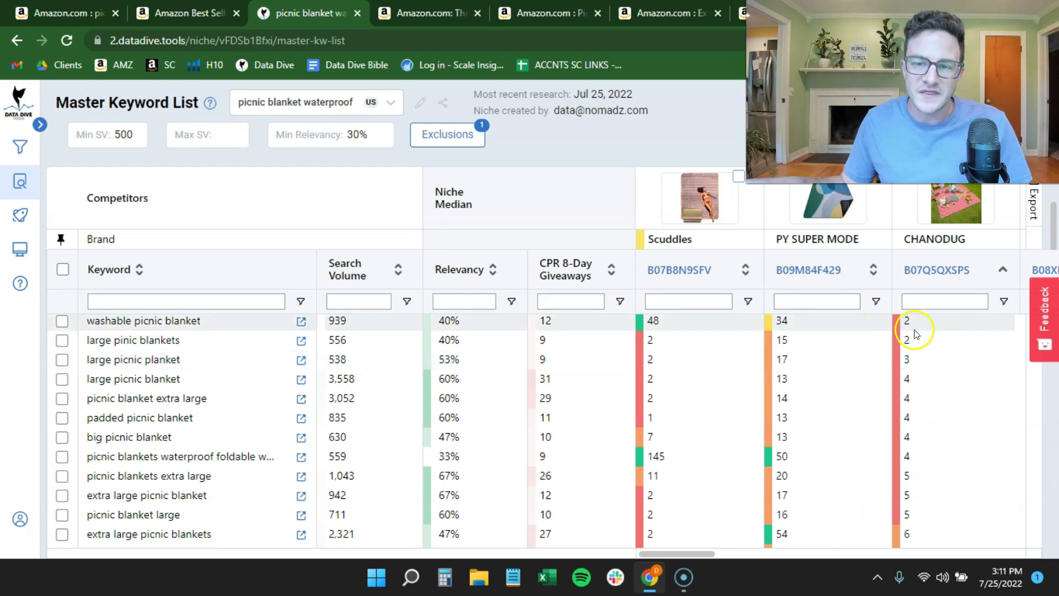
{"action": "left_click", "coordinate": [879, 324]}
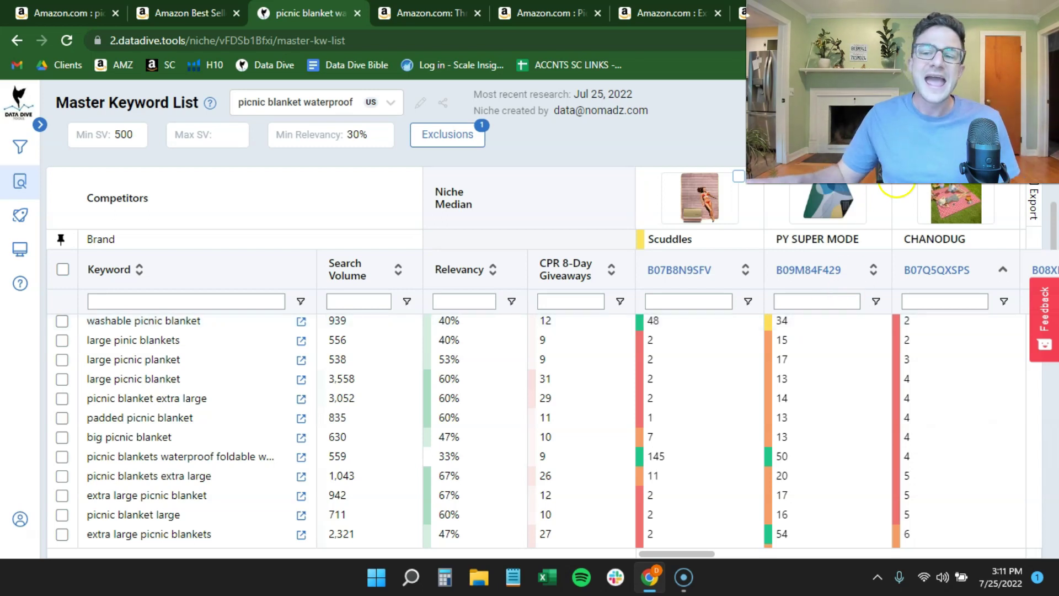
{"action": "left_click", "coordinate": [1030, 192]}
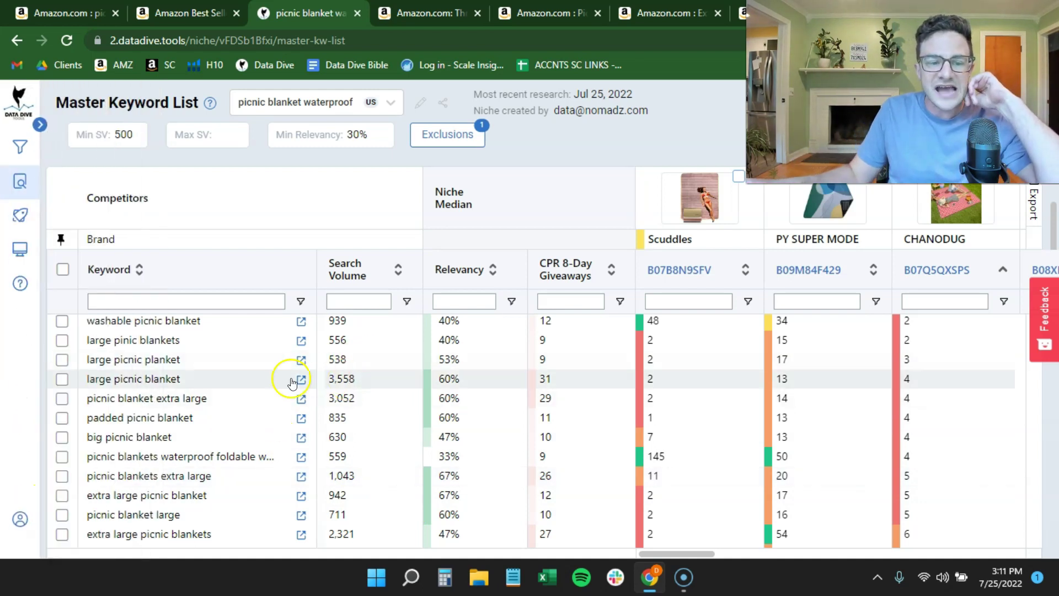
{"action": "scroll", "coordinate": [209, 404], "scroll_direction": "down", "scroll_amount": 5}
{"action": "scroll", "coordinate": [209, 404], "scroll_direction": "down", "scroll_amount": 2}
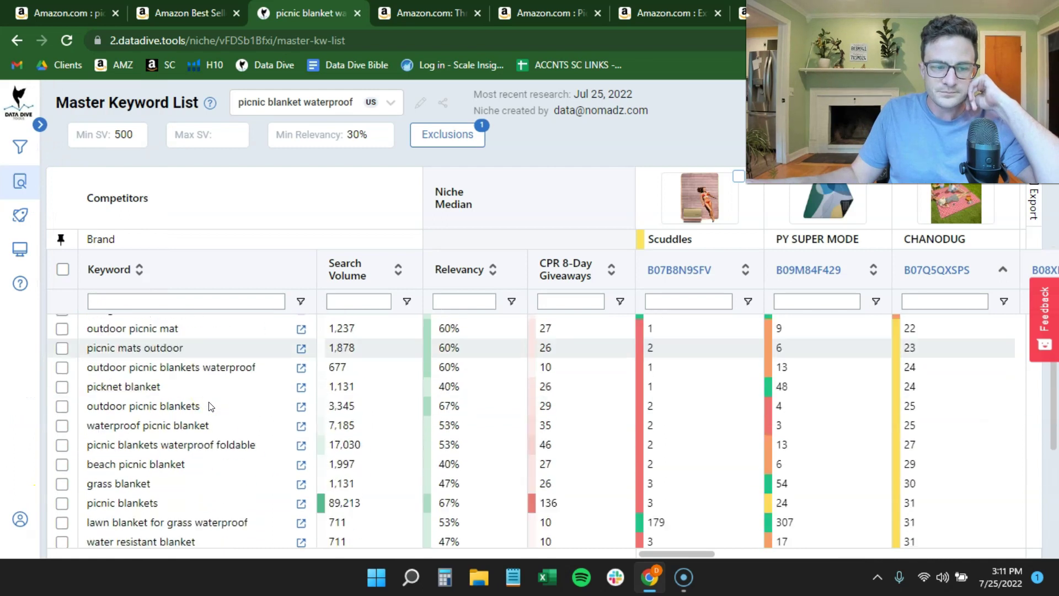
{"action": "scroll", "coordinate": [208, 404], "scroll_direction": "down", "scroll_amount": 3}
{"action": "scroll", "coordinate": [209, 405], "scroll_direction": "down", "scroll_amount": 1}
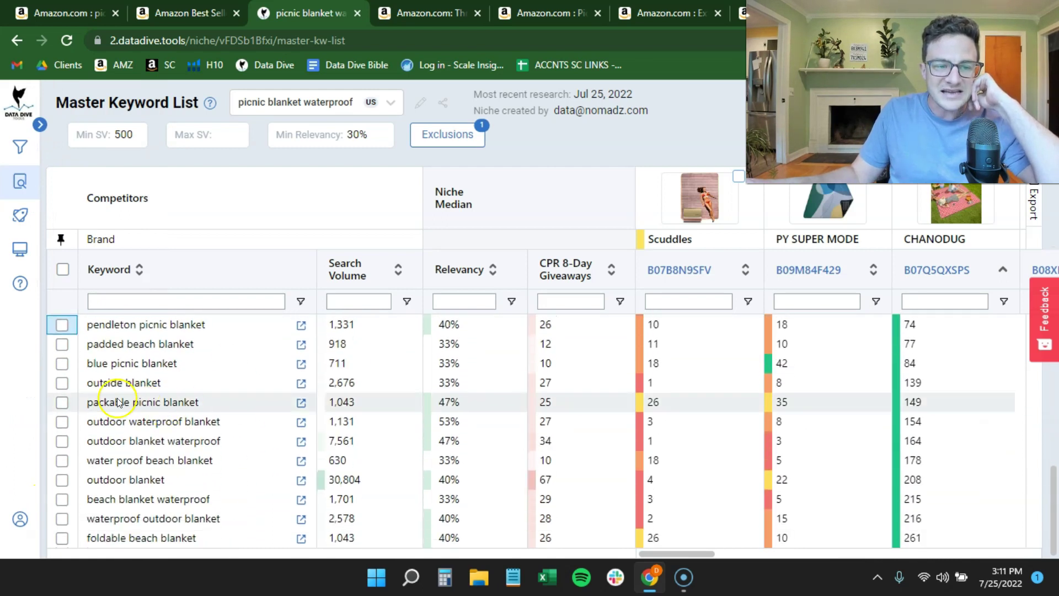
- Exclude 'blue picnic blanket', 'pendleton picnic blanket' and 'padded beach blanket' from the keyword list
{"action": "left_click", "coordinate": [62, 363]}
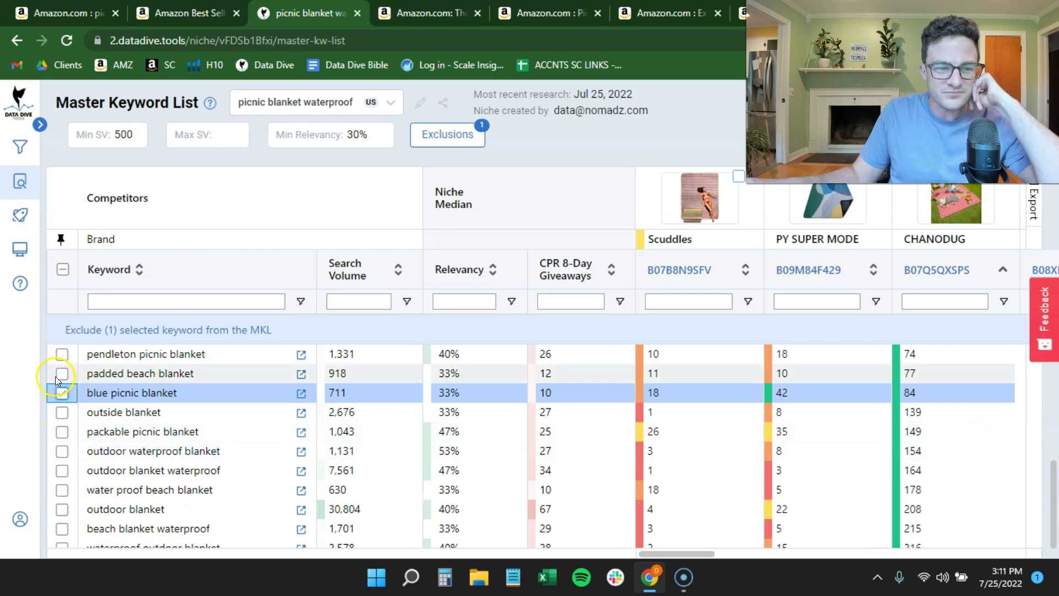
{"action": "left_click", "coordinate": [62, 353]}
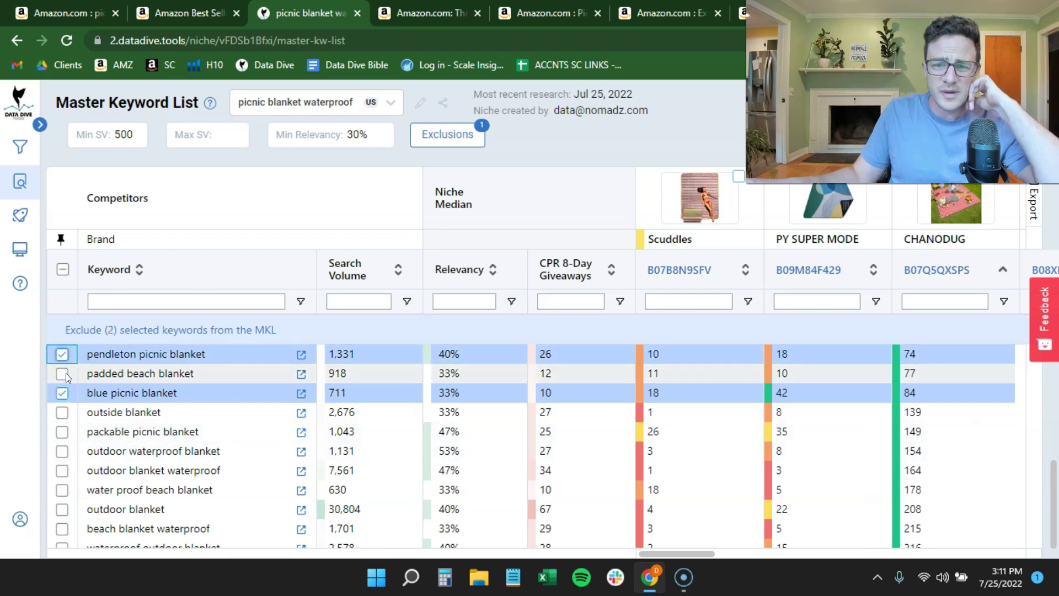
{"action": "left_click", "coordinate": [61, 374]}
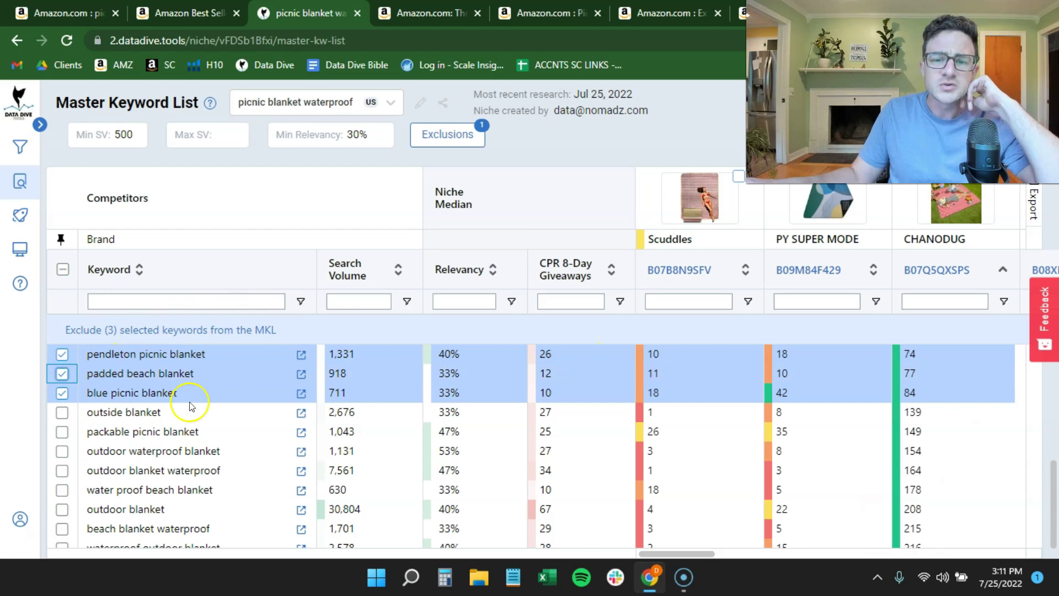
{"action": "scroll", "coordinate": [118, 392], "scroll_direction": "up", "scroll_amount": 5}
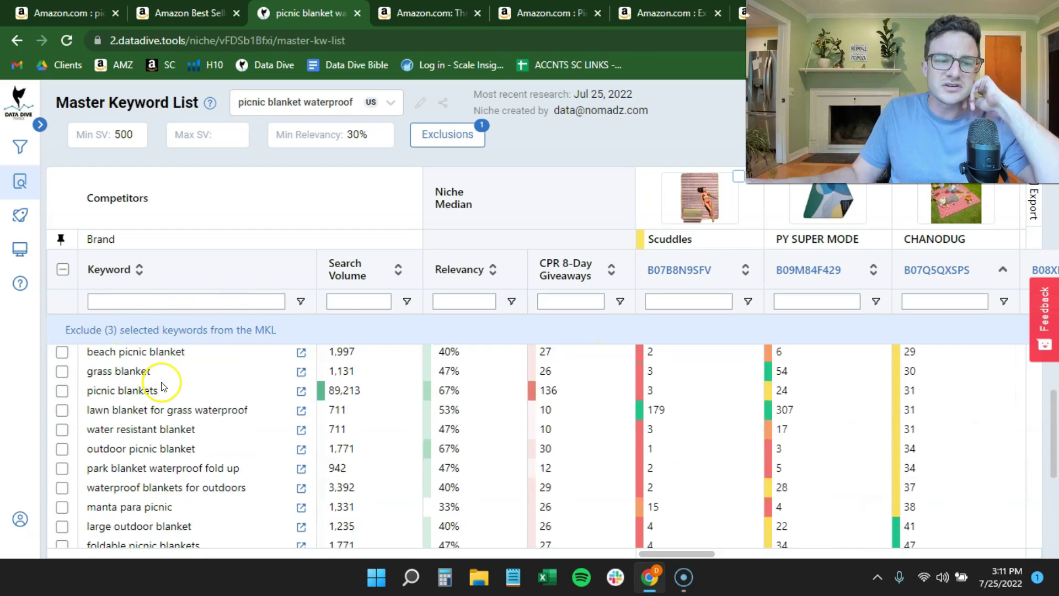
{"action": "left_click", "coordinate": [162, 334]}
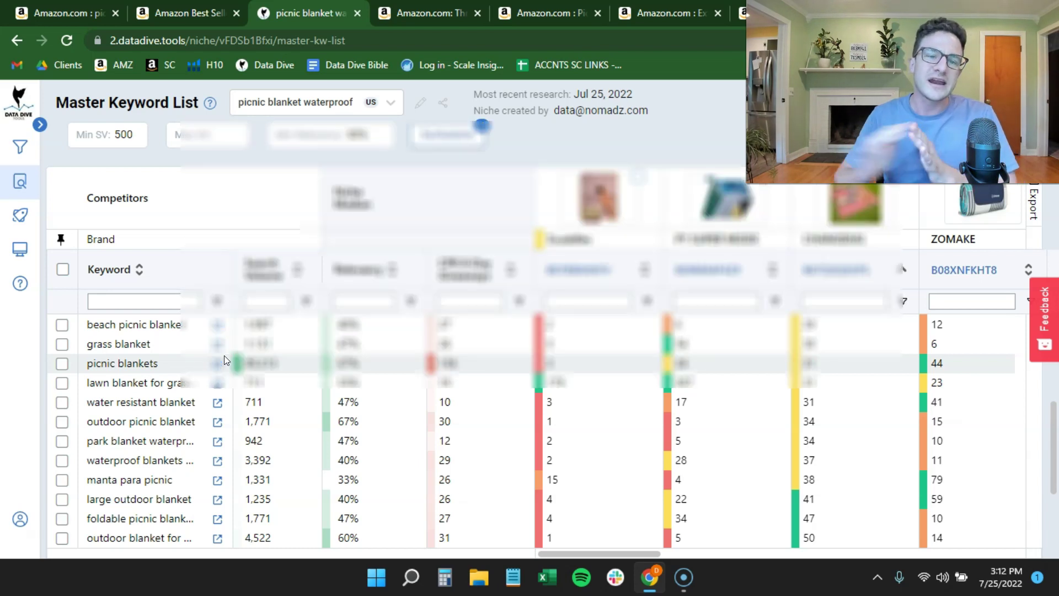
{"action": "left_click", "coordinate": [333, 168]}
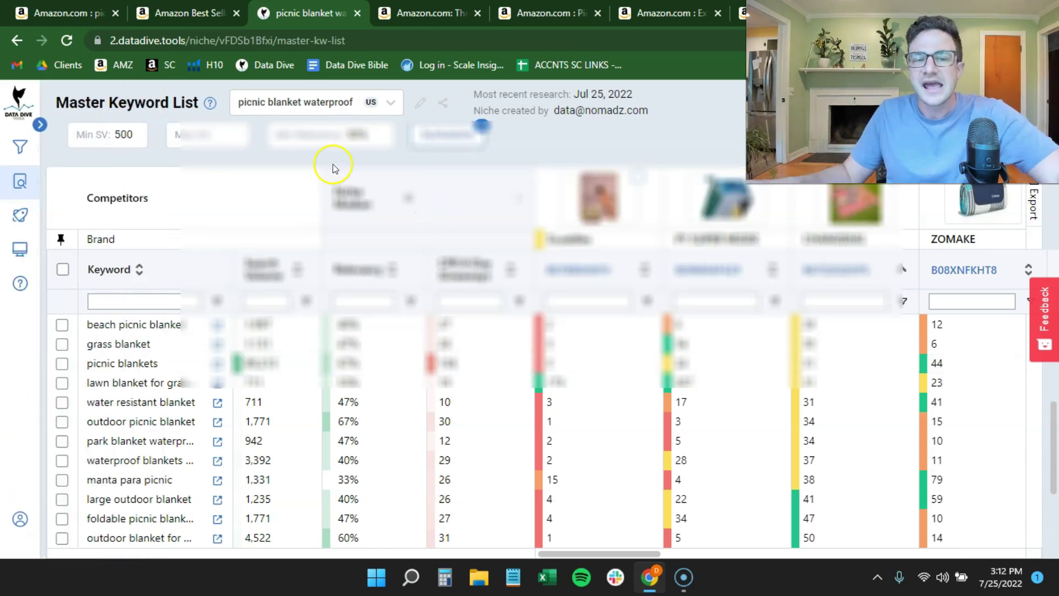
{"action": "left_click", "coordinate": [327, 103]}
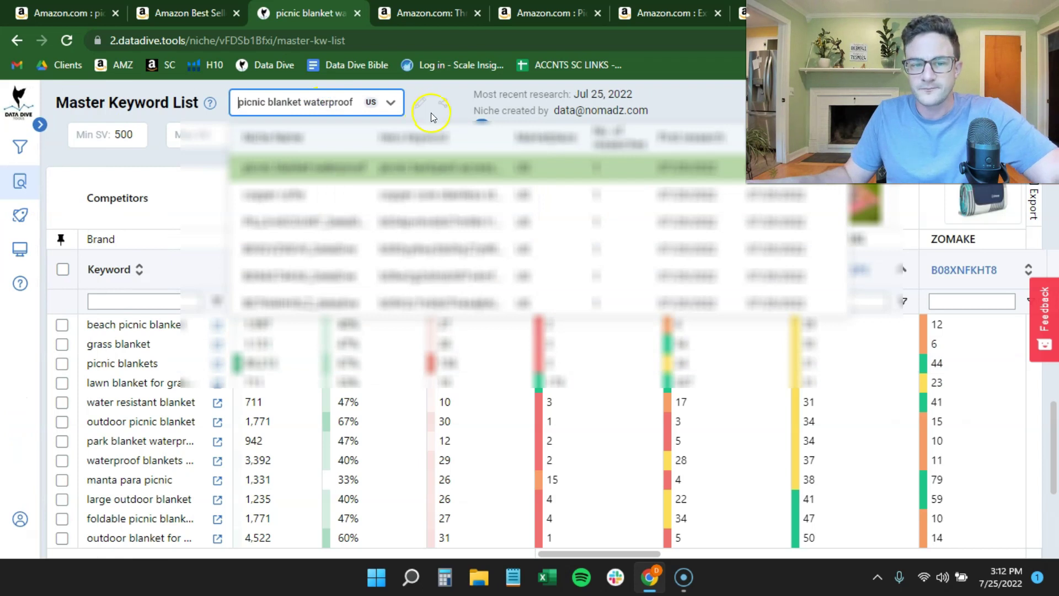